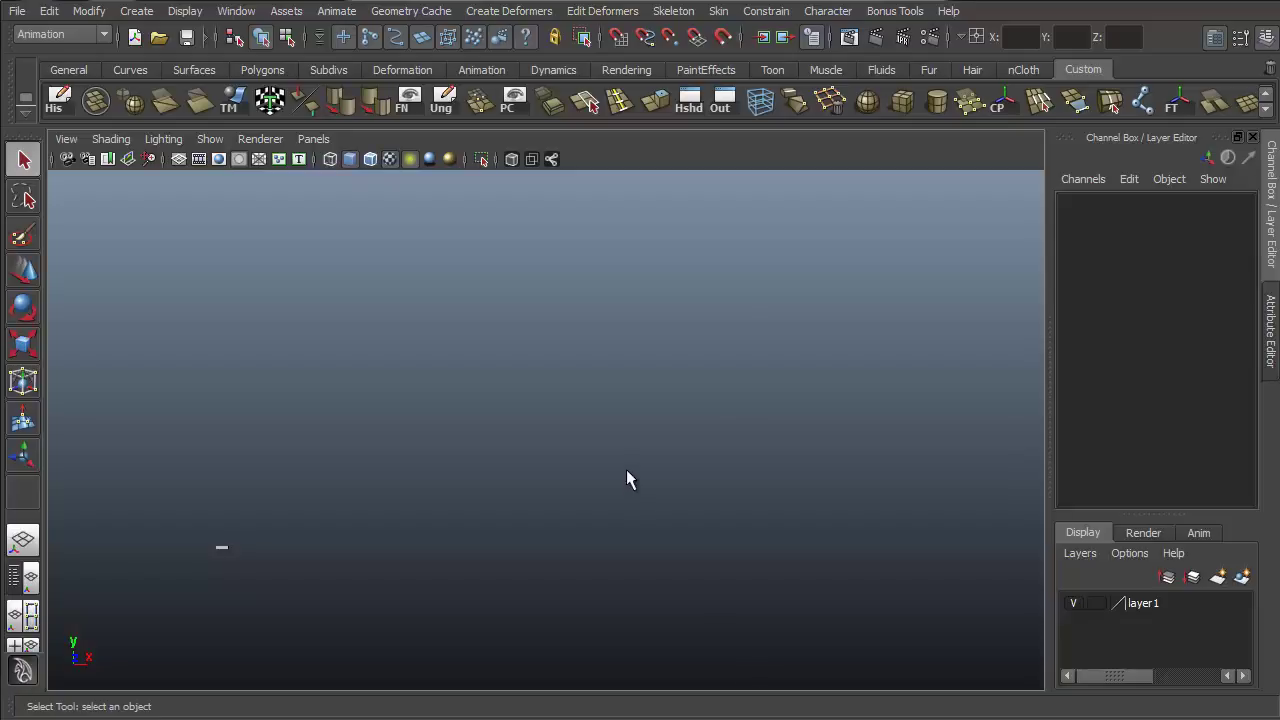
Select the flattened Maya Toolbelt text and scale it wider along its X axis
click(225, 545)
key(r)
drag(324, 544, 420, 577)
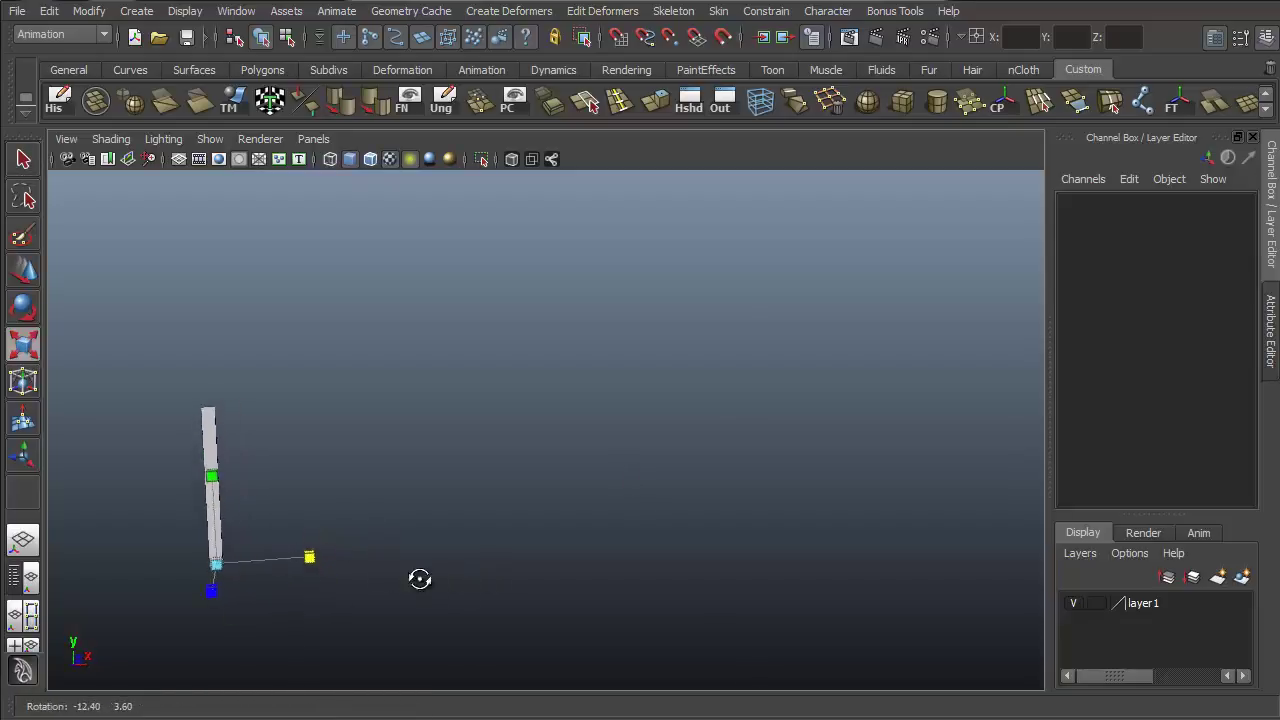
drag(312, 550, 877, 523)
alt+drag(762, 547, 730, 530)
Rotate the Maya Toolbelt text with the Rotate tool so both lines face the camera
key(e)
alt+middle_drag(604, 457, 720, 406)
alt+drag(700, 448, 648, 518)
drag(268, 519, 656, 355)
alt+right_drag(656, 355, 434, 394)
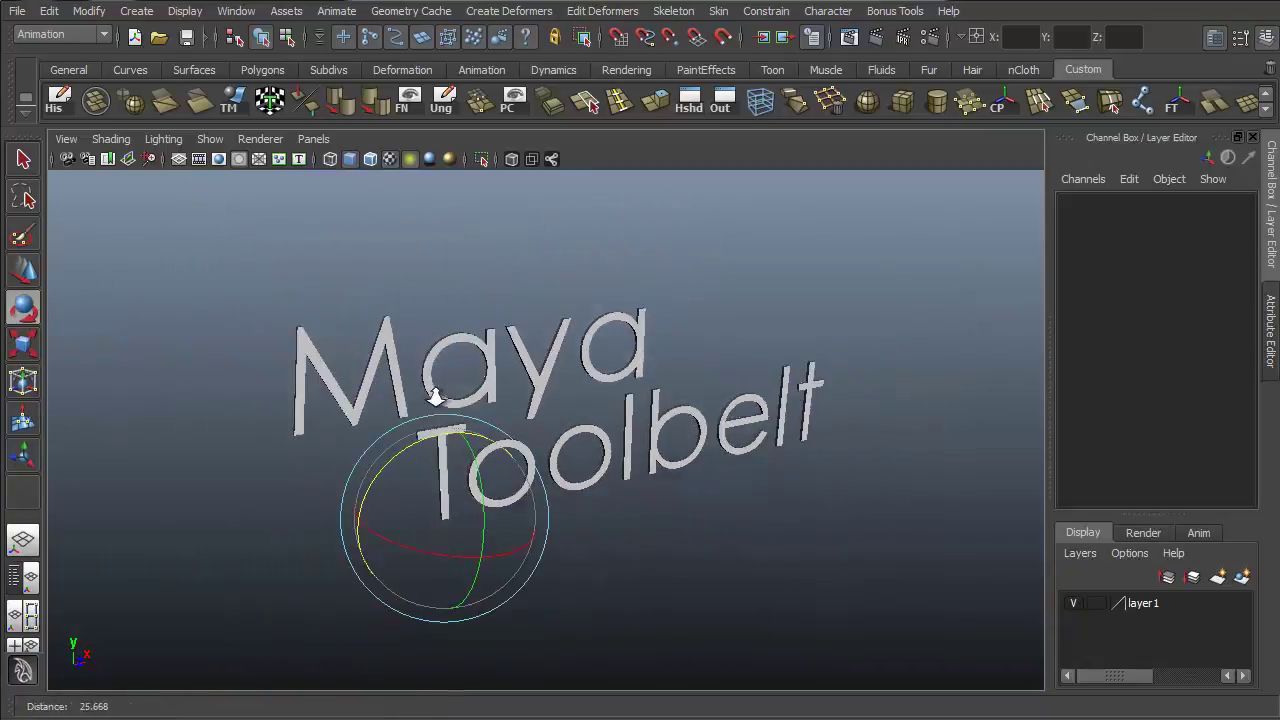
alt+drag(494, 412, 435, 376)
Reposition the pivot of the Maya Toolbelt text and move the text upward
key(w)
alt+middle_drag(543, 347, 531, 411)
key(Insert)
drag(401, 559, 302, 375)
key(Insert)
drag(304, 307, 298, 168)
key(q)
alt+drag(814, 514, 843, 374)
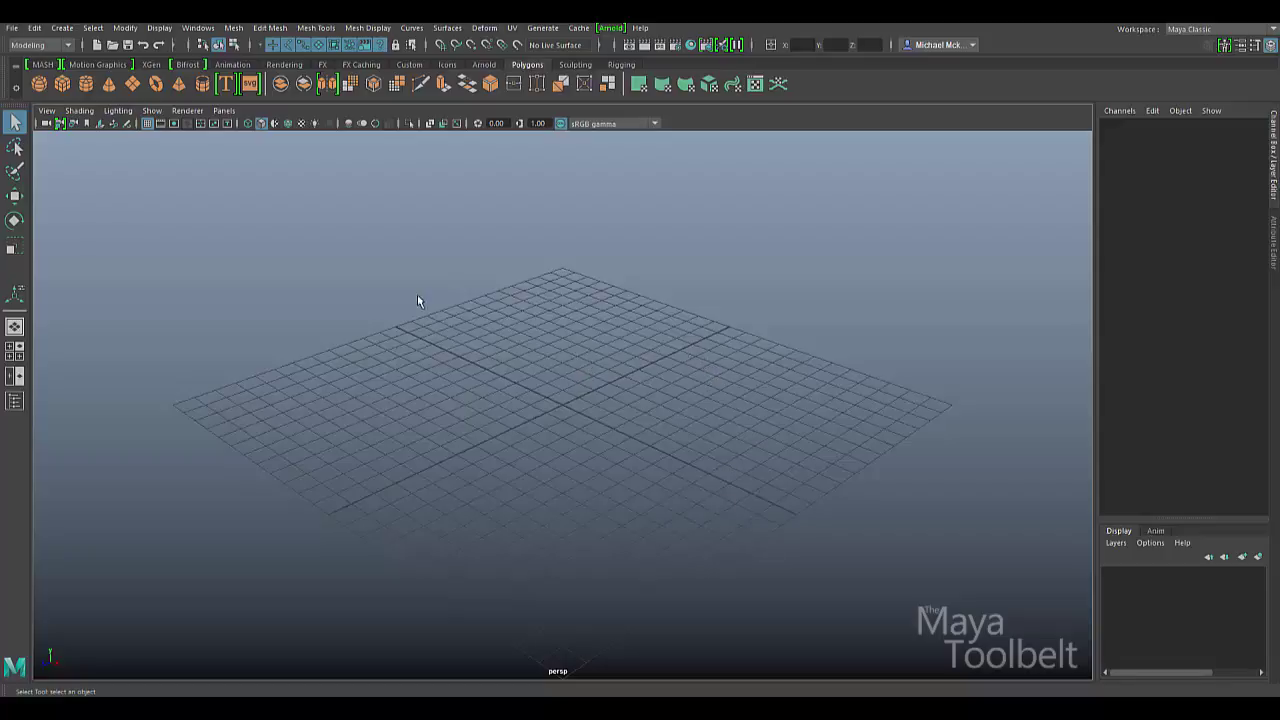
Review the Detach Curves options, including Keep Original, and close them without detaching anything
click(411, 27)
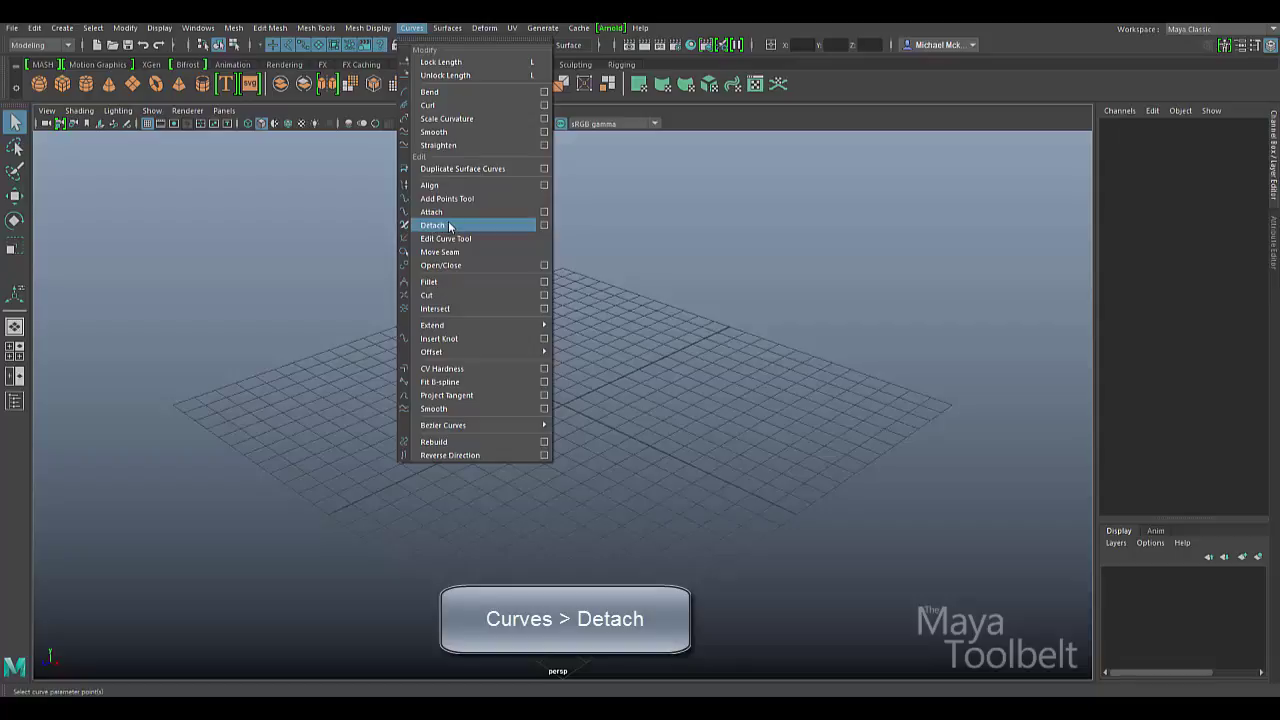
click(544, 226)
drag(529, 251, 450, 173)
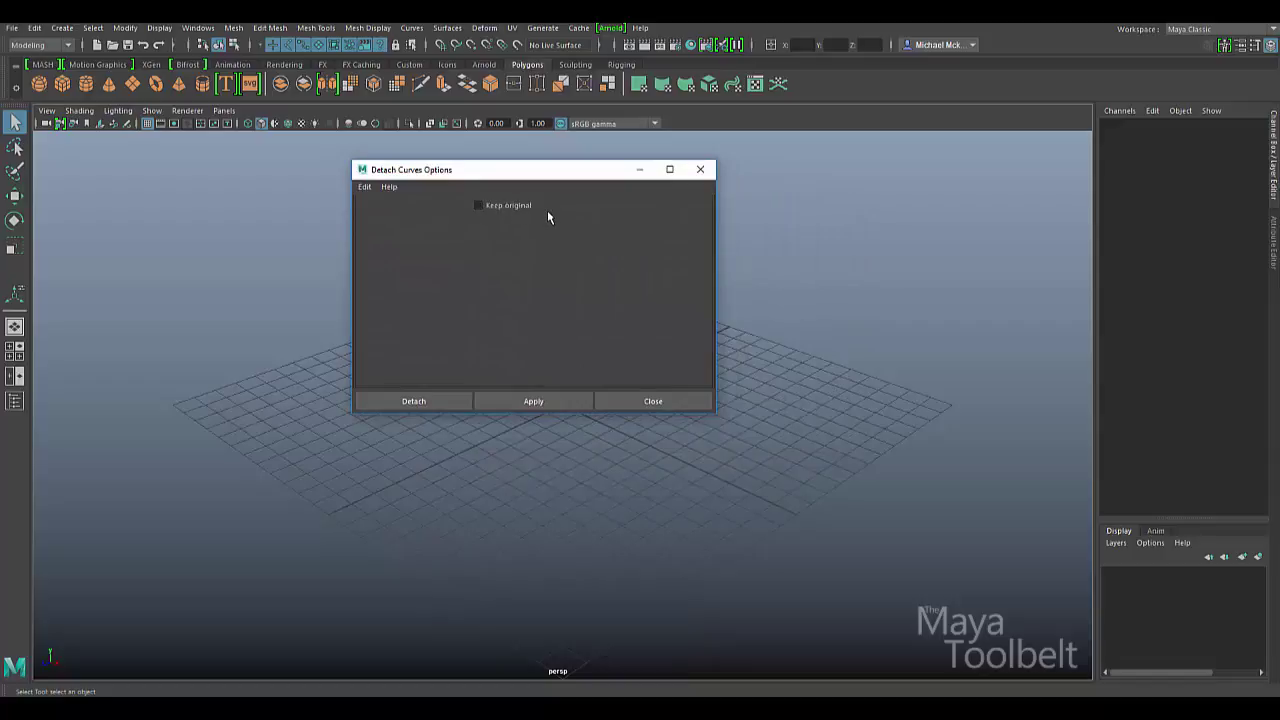
click(653, 400)
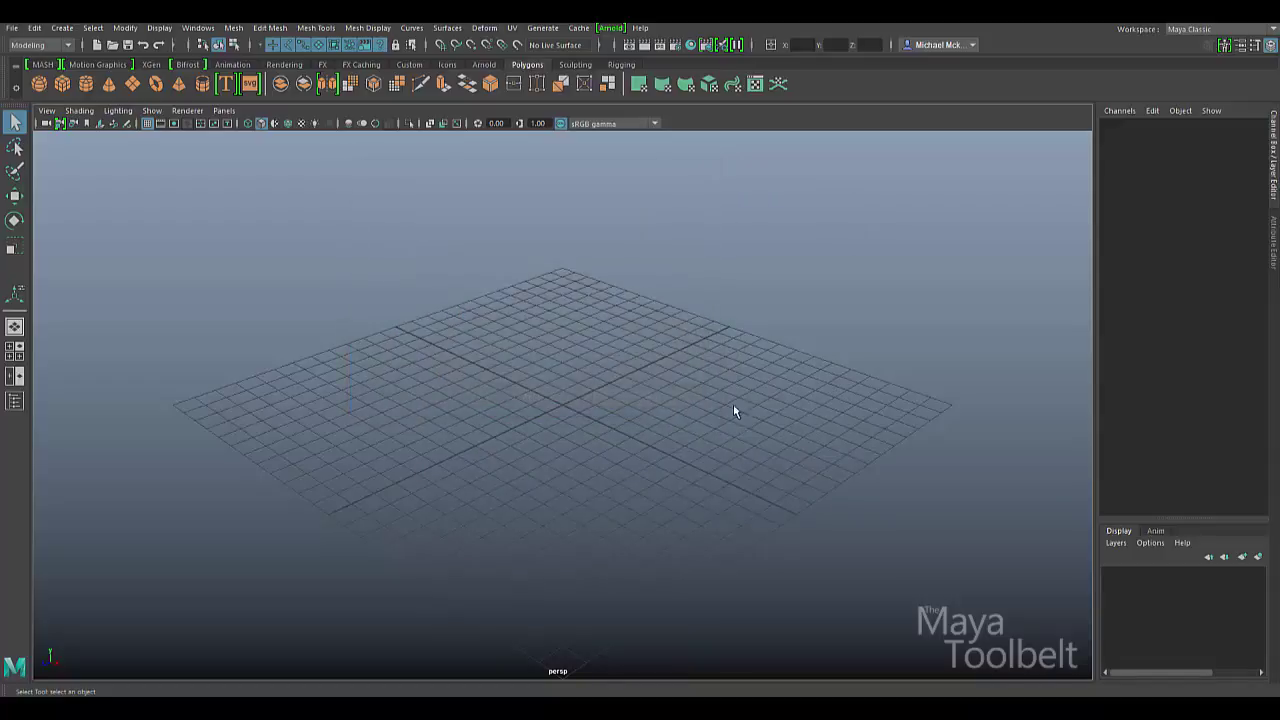
Draw an inward-winding spiral of 15 control points on the ground grid with the CV Curve Tool
click(63, 28)
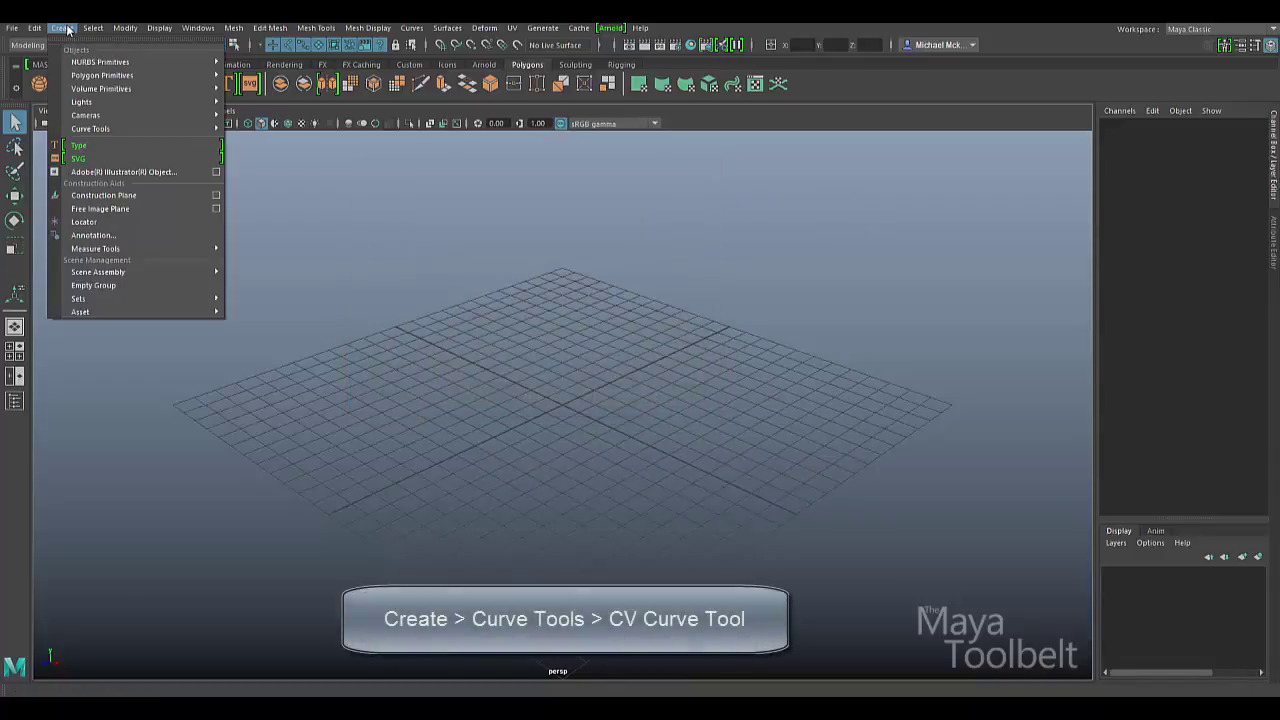
mouse_move(177, 127)
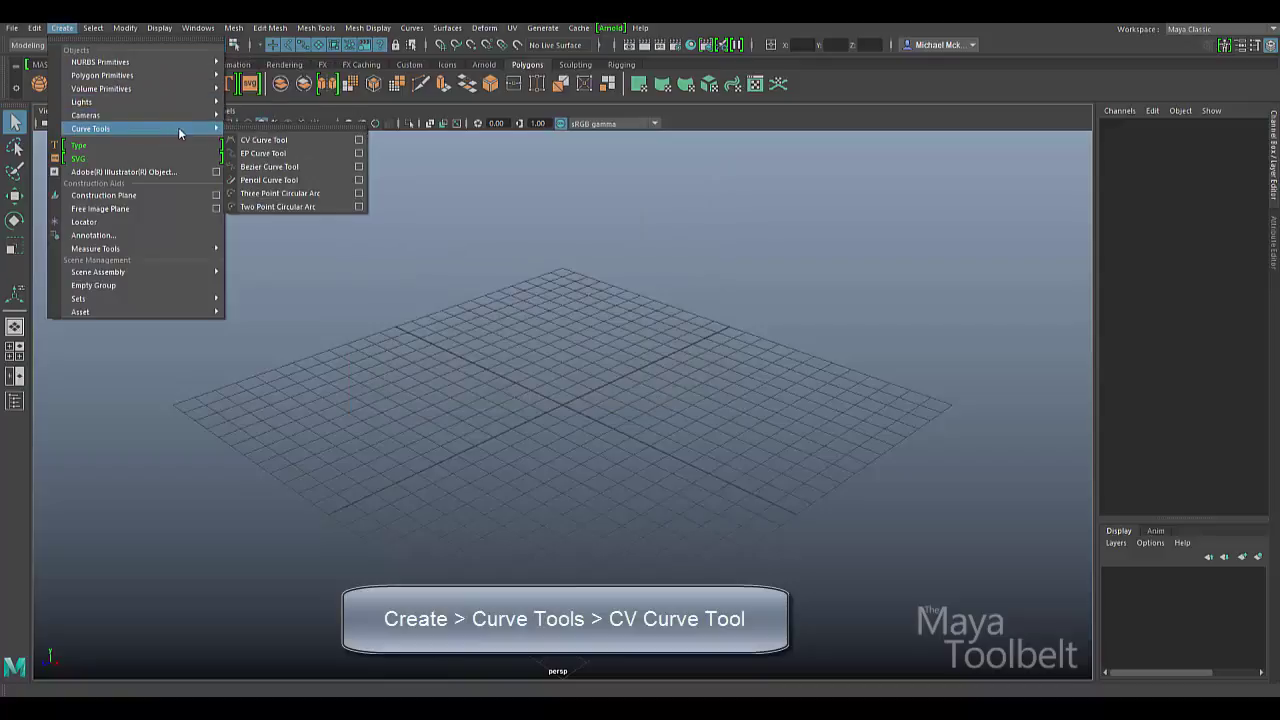
click(271, 141)
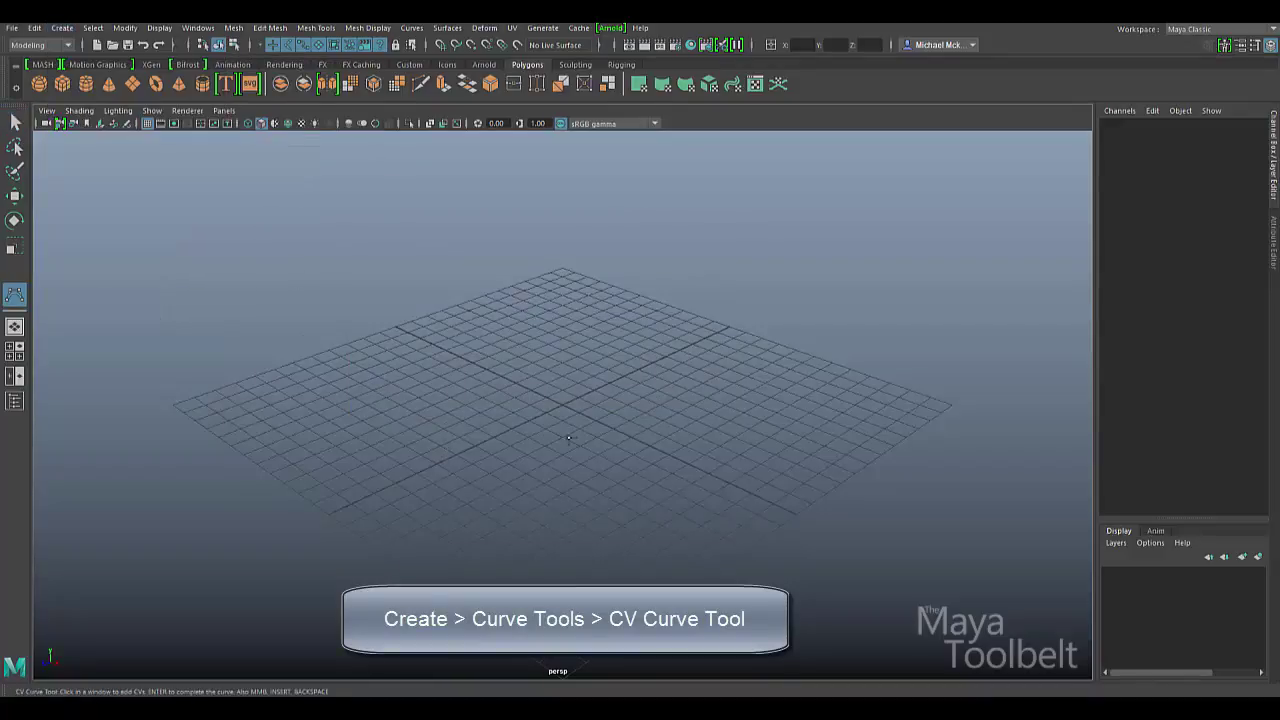
alt+drag(448, 436, 418, 449)
click(249, 416)
click(358, 324)
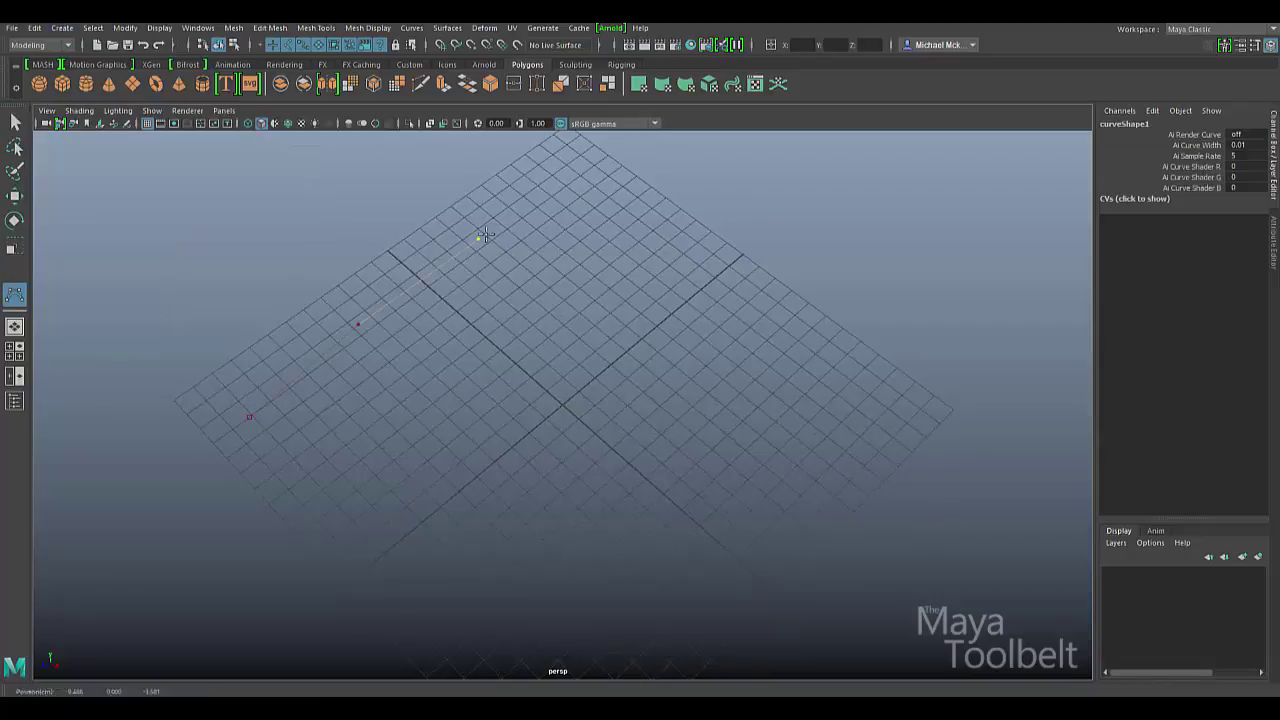
click(478, 238)
click(647, 229)
click(787, 307)
click(842, 428)
click(760, 550)
click(641, 614)
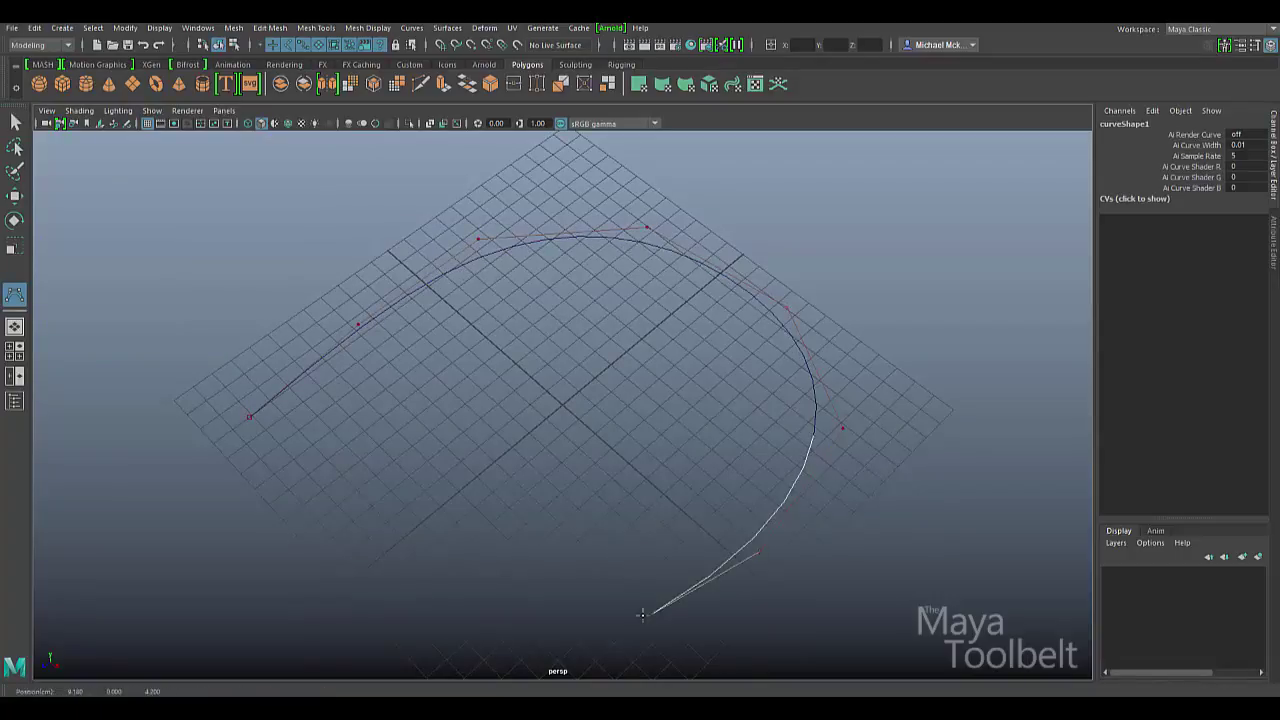
click(481, 614)
click(449, 428)
click(500, 360)
click(590, 337)
click(728, 394)
click(712, 462)
click(611, 505)
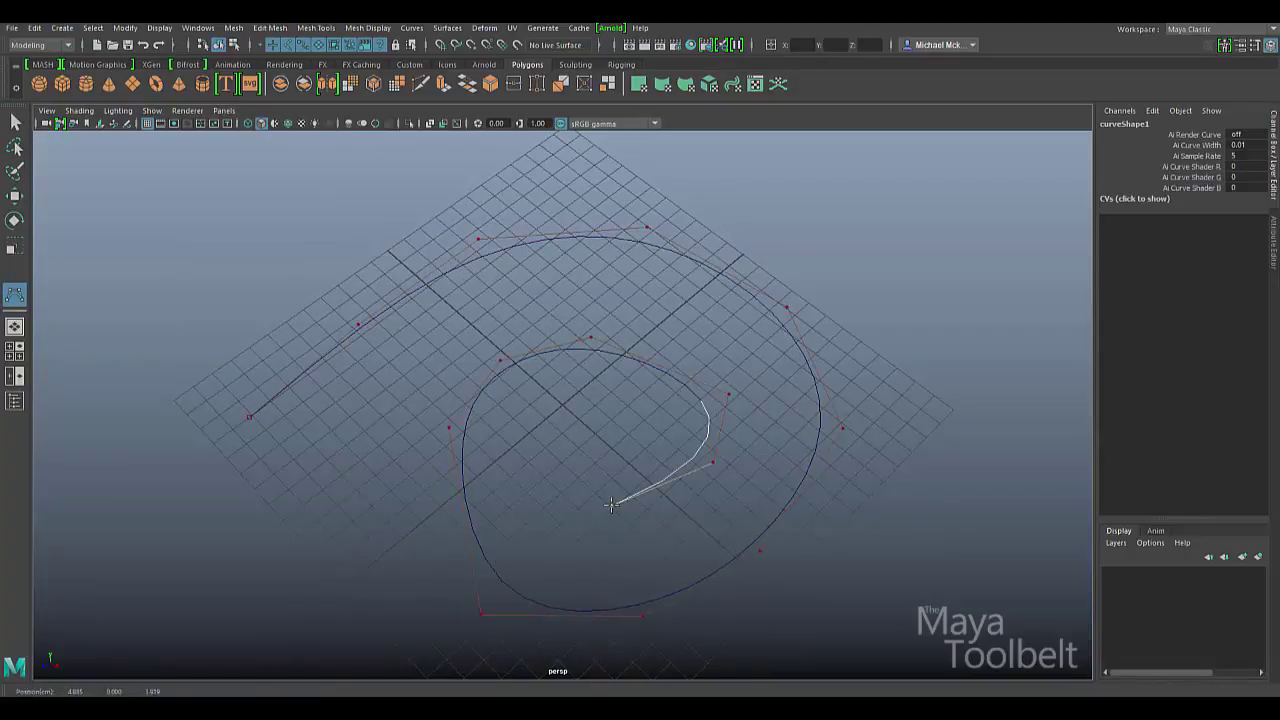
key(q)
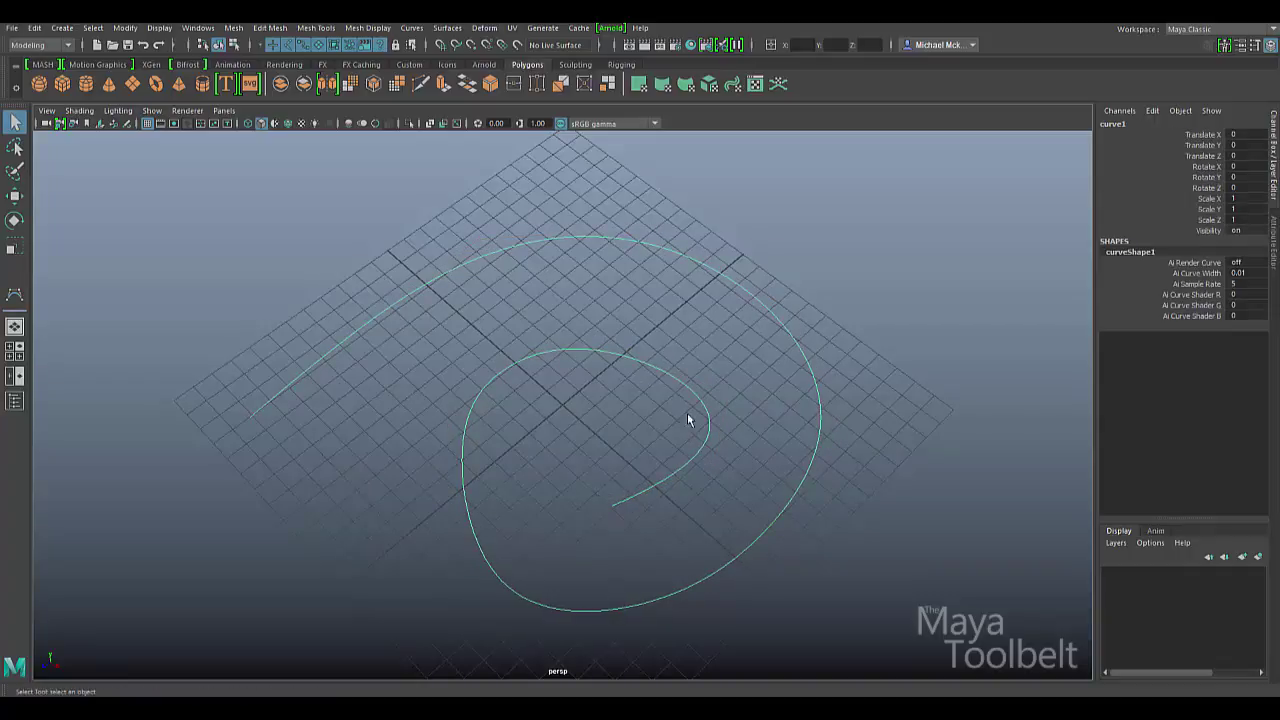
Compare the Curve Point, Control Vertex and Edit Point component modes on the spiral curve
alt+drag(687, 414, 790, 427)
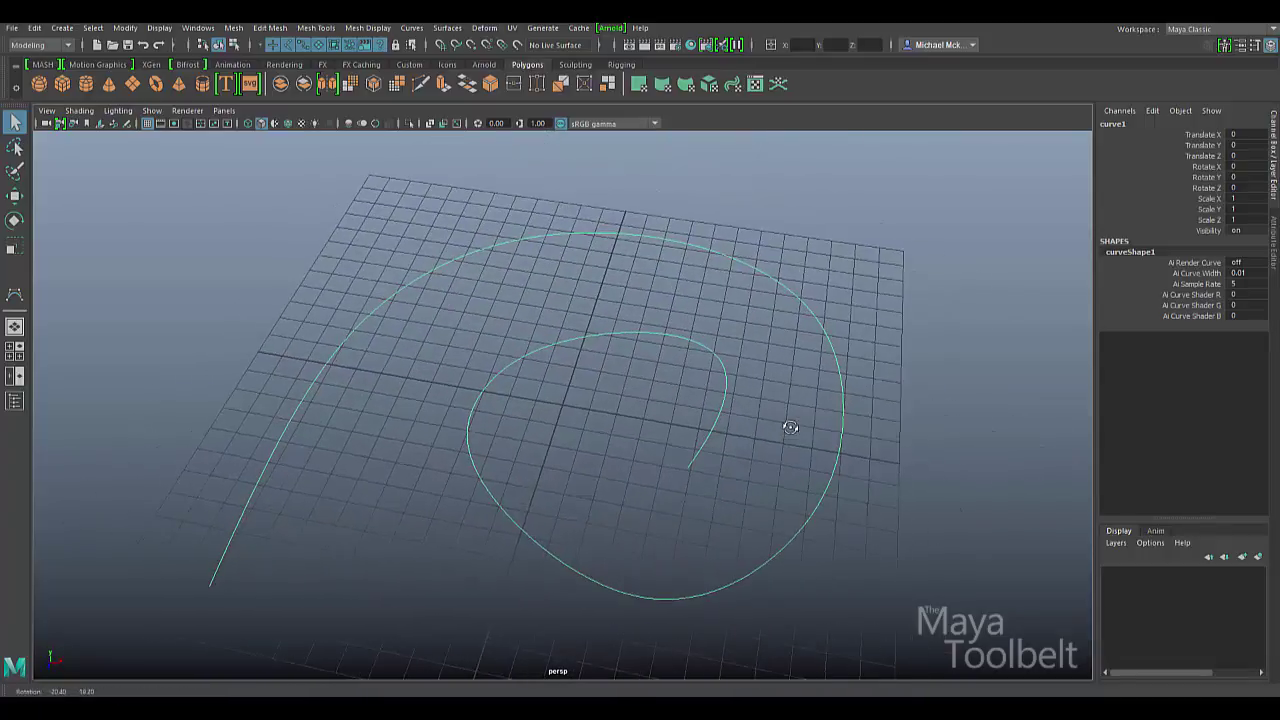
alt+drag(633, 425, 638, 460)
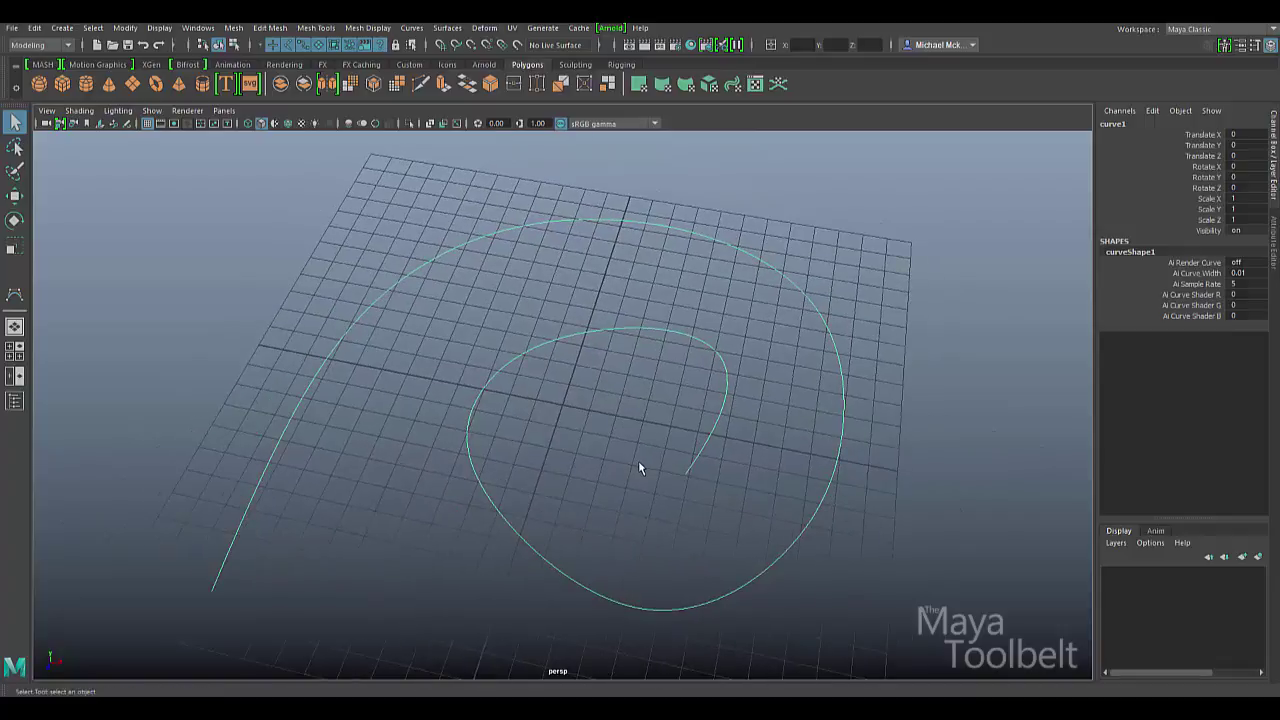
alt+middle_drag(638, 460, 578, 432)
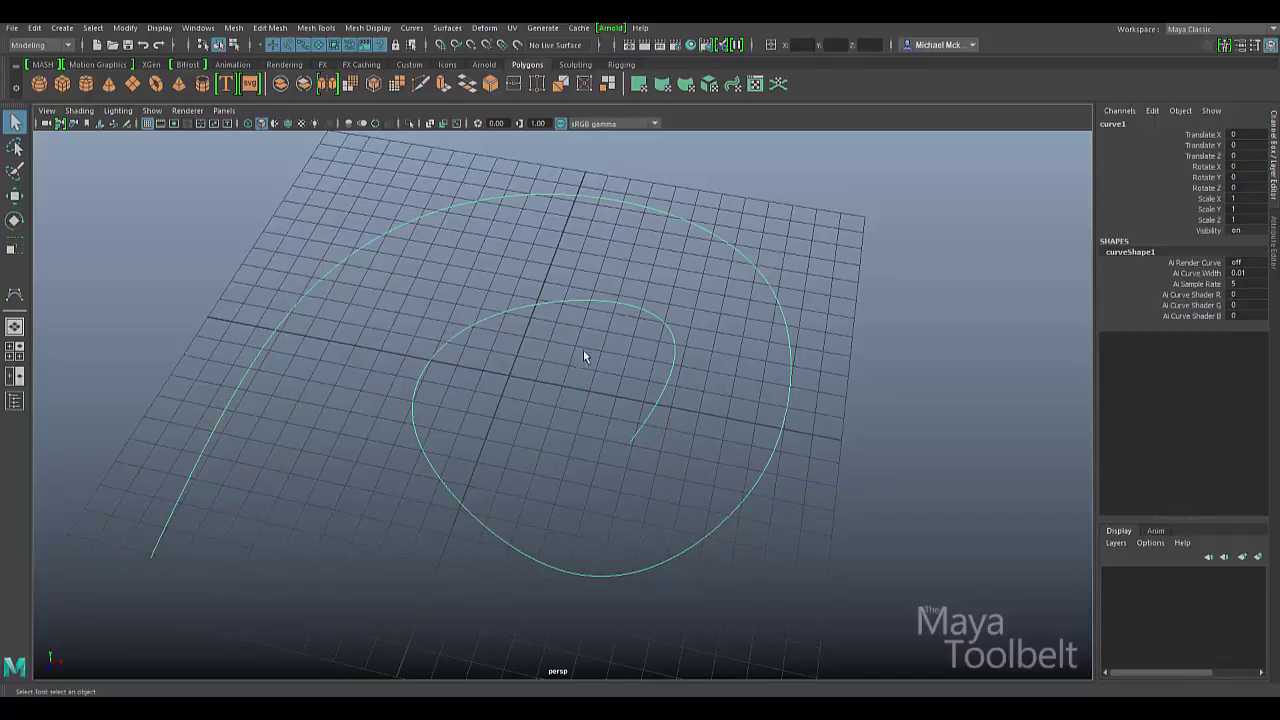
right_click(556, 303)
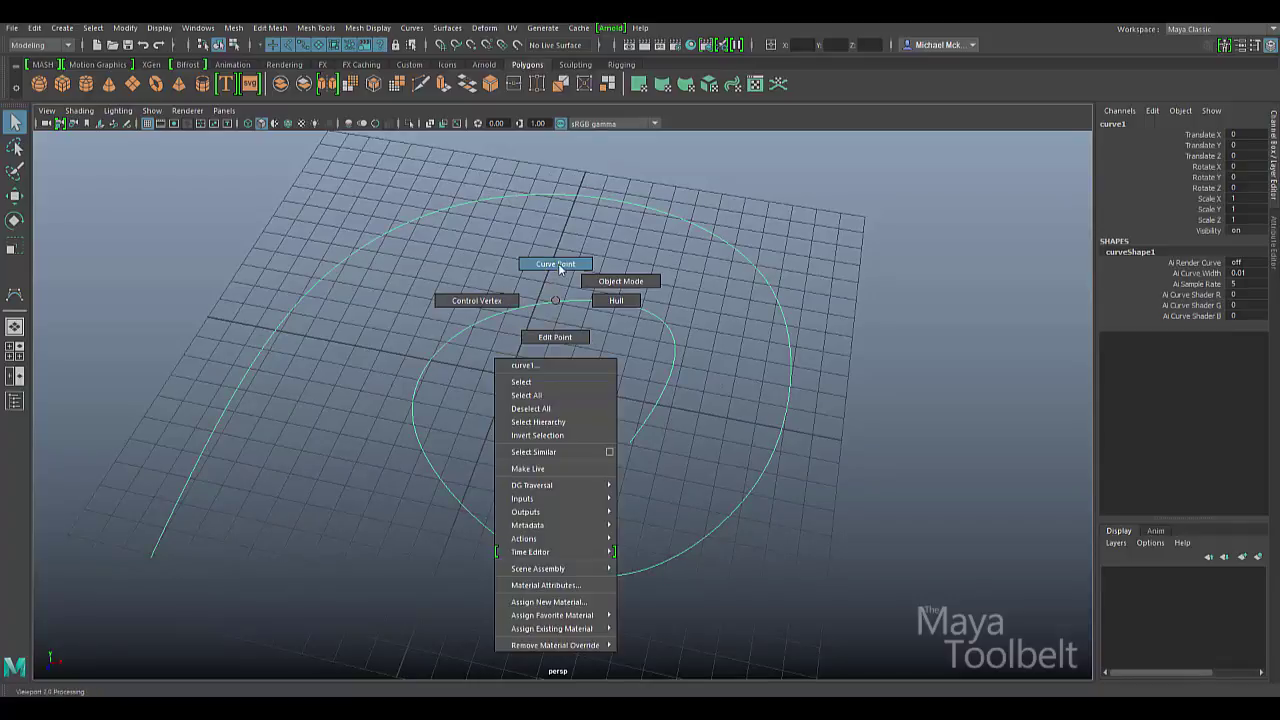
click(558, 266)
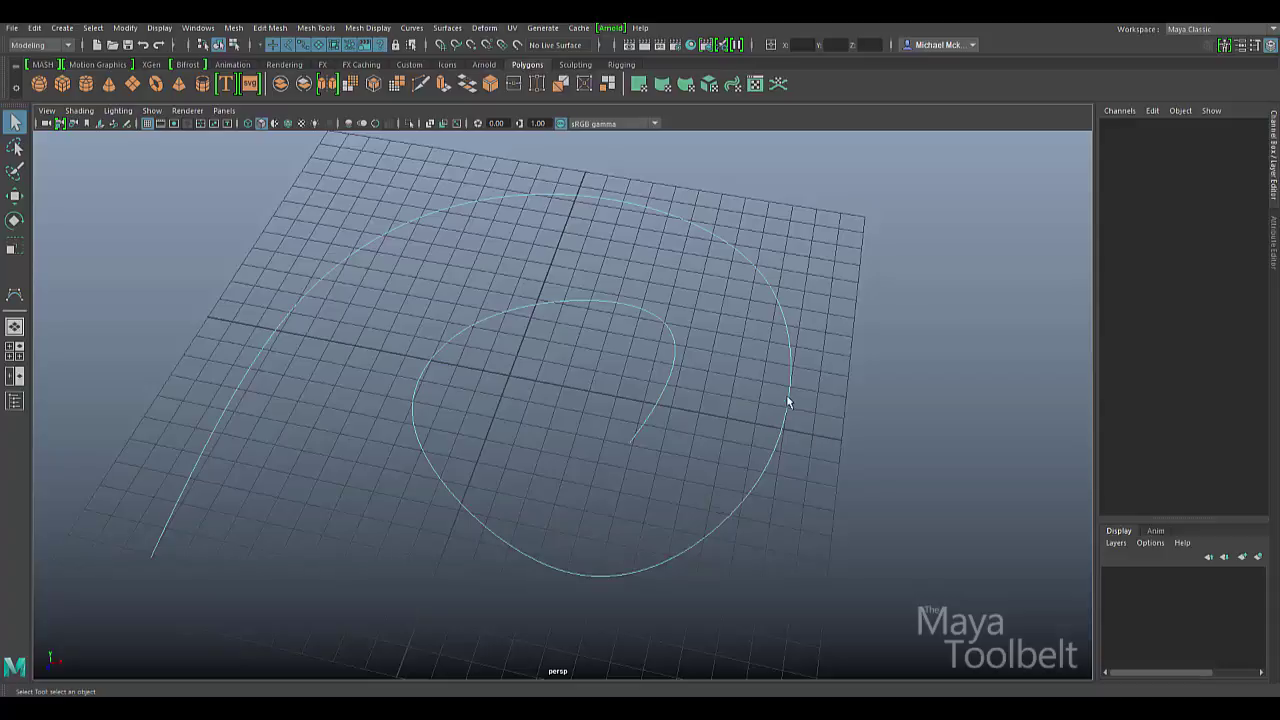
right_drag(660, 212, 619, 204)
click(619, 204)
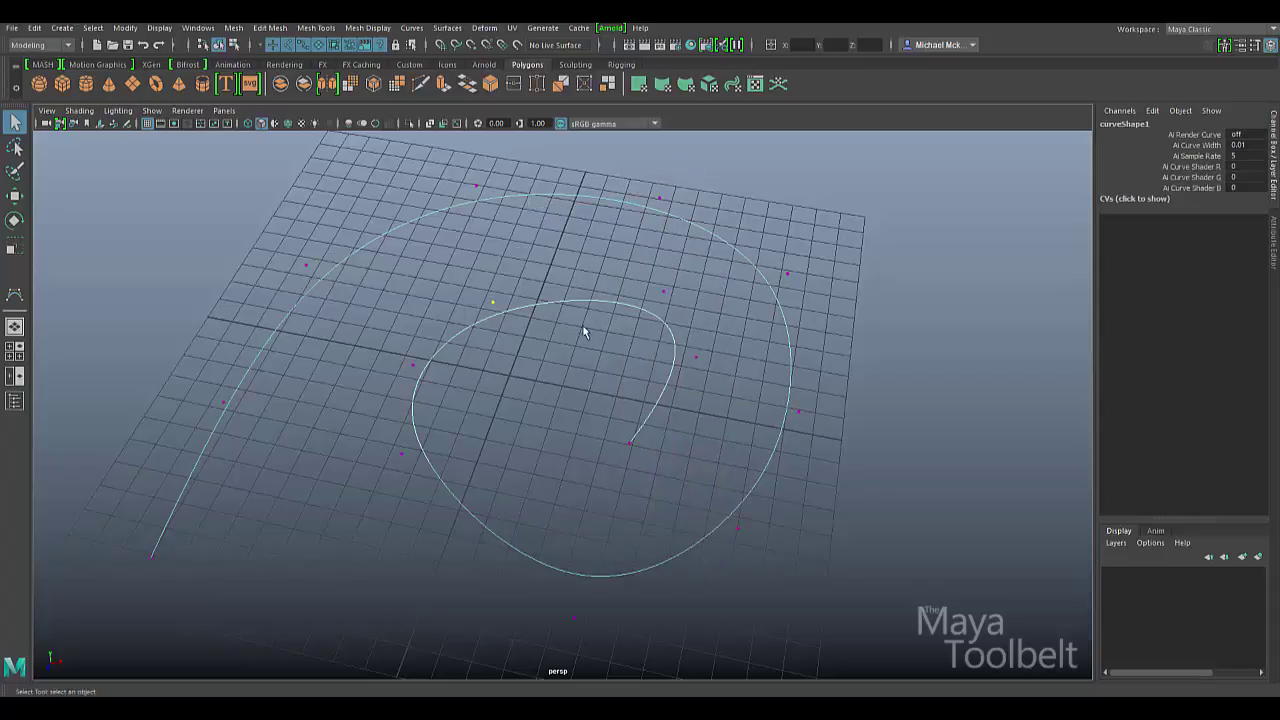
right_drag(560, 305, 574, 343)
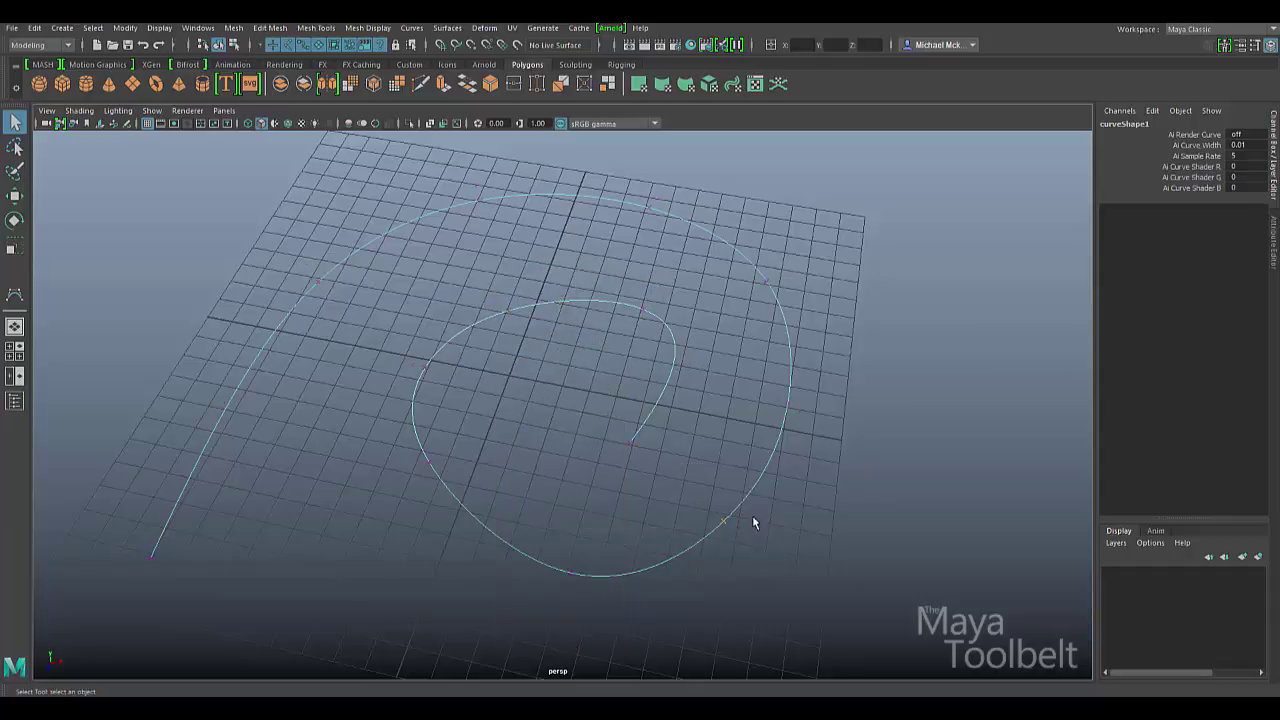
In Curve Point mode, place a curve point on the spiral's outer arc and detach the curve there
right_drag(574, 300, 570, 281)
mouse_move(770, 284)
mouse_down()
mouse_move(791, 280)
mouse_move(751, 215)
mouse_up()
drag(480, 173, 333, 259)
mouse_move(186, 450)
mouse_down()
mouse_move(309, 309)
mouse_move(519, 243)
mouse_up()
mouse_move(654, 310)
mouse_down()
mouse_move(426, 417)
mouse_move(523, 531)
mouse_move(740, 550)
mouse_up()
drag(808, 360, 806, 272)
click(421, 29)
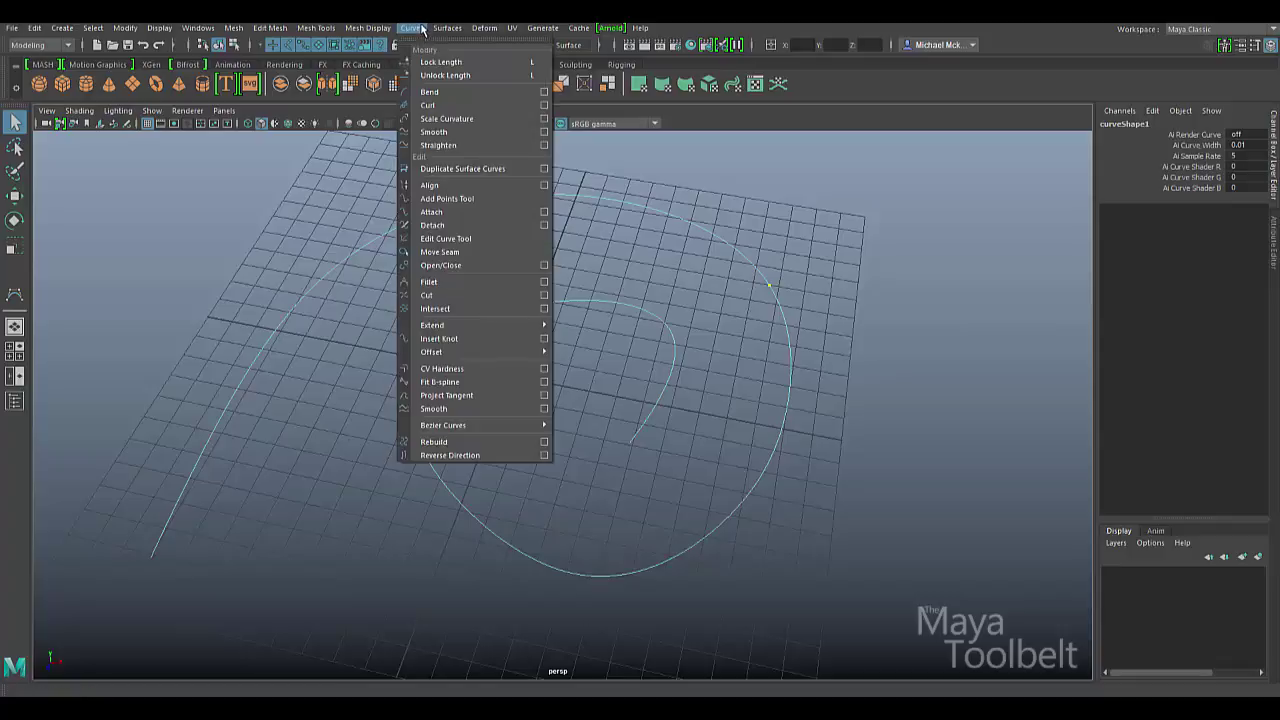
click(459, 226)
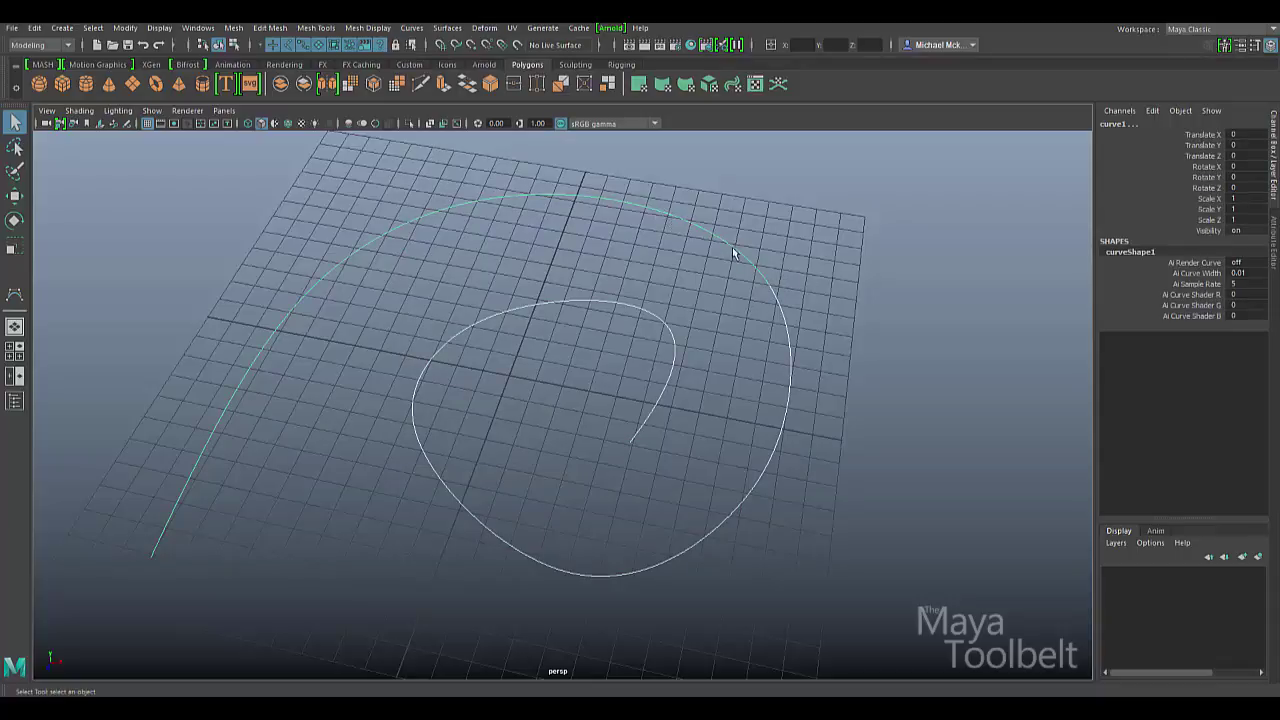
Select the inner and outer curve pieces in turn to check that they are separate objects
click(768, 341)
drag(794, 346, 765, 359)
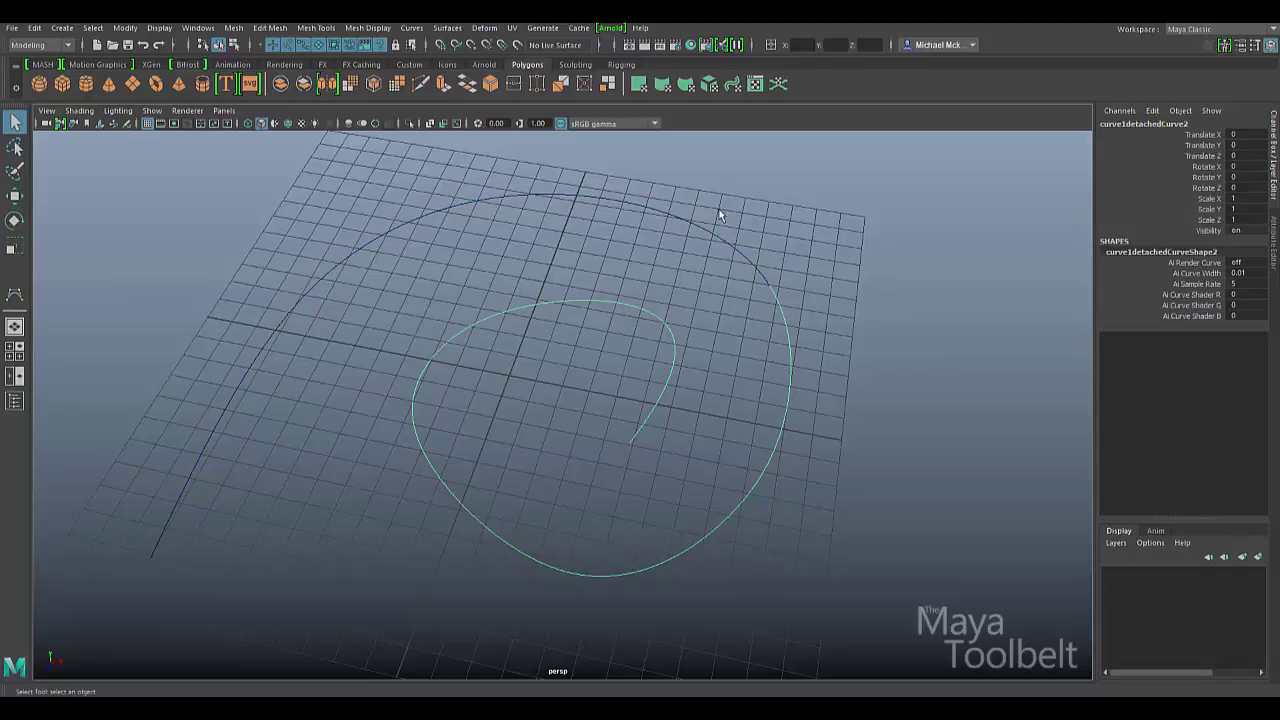
drag(720, 206, 688, 263)
drag(757, 367, 862, 400)
drag(717, 205, 699, 277)
drag(788, 369, 860, 391)
Move the two detached curve pieces with the Move tool to open a gap at the split
key(w)
drag(545, 420, 437, 457)
drag(362, 215, 403, 304)
drag(540, 420, 378, 325)
Show the Outliner and select curve1 and curve1detachedCurve2 in turn to identify each piece
click(16, 402)
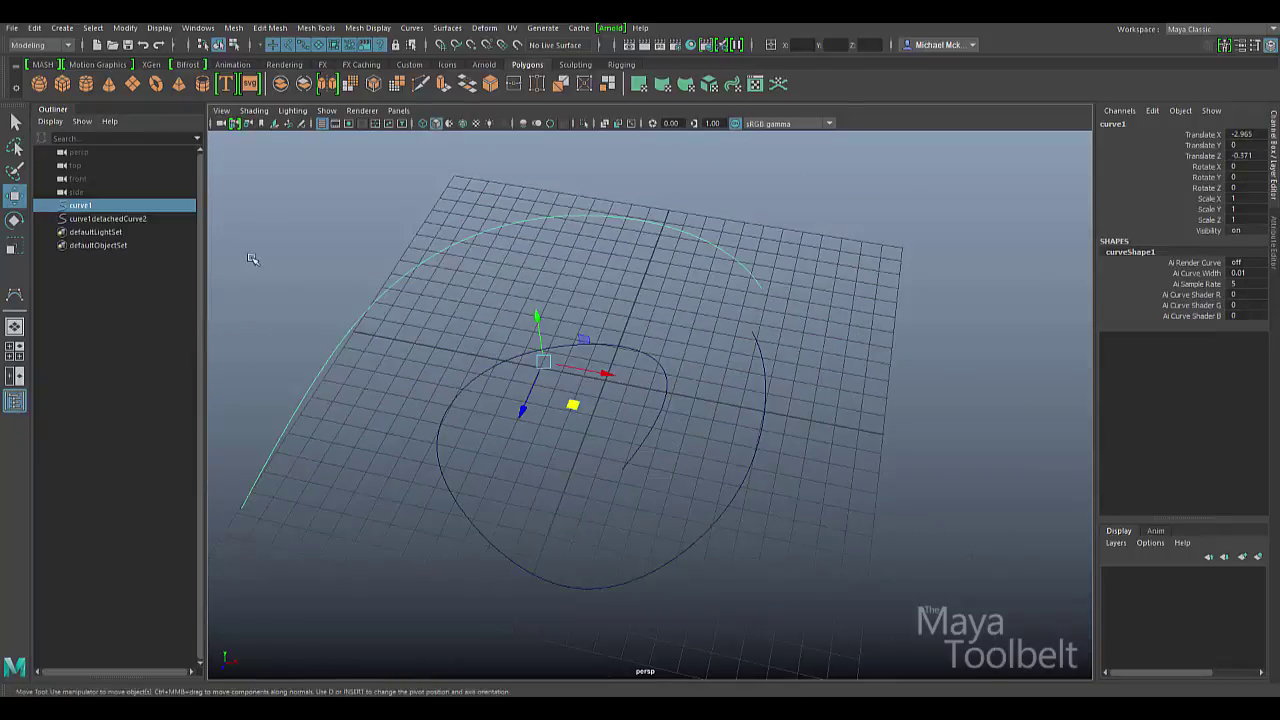
click(136, 218)
click(112, 206)
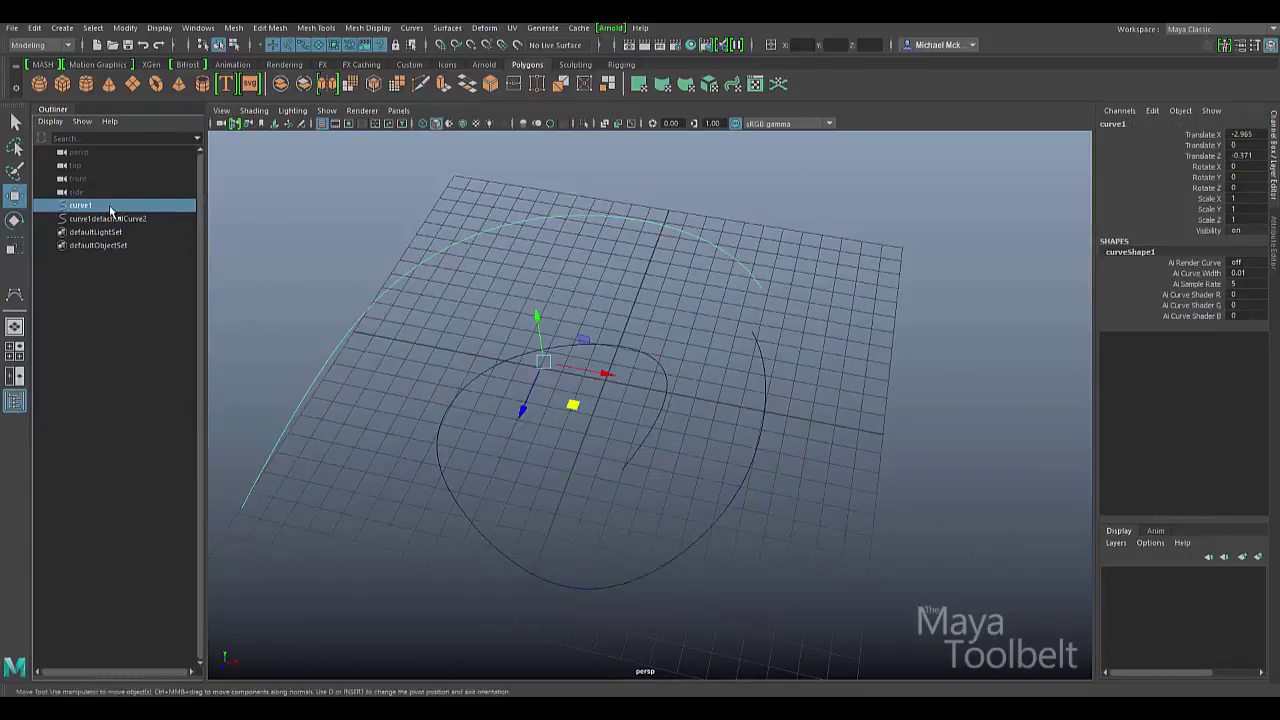
click(110, 218)
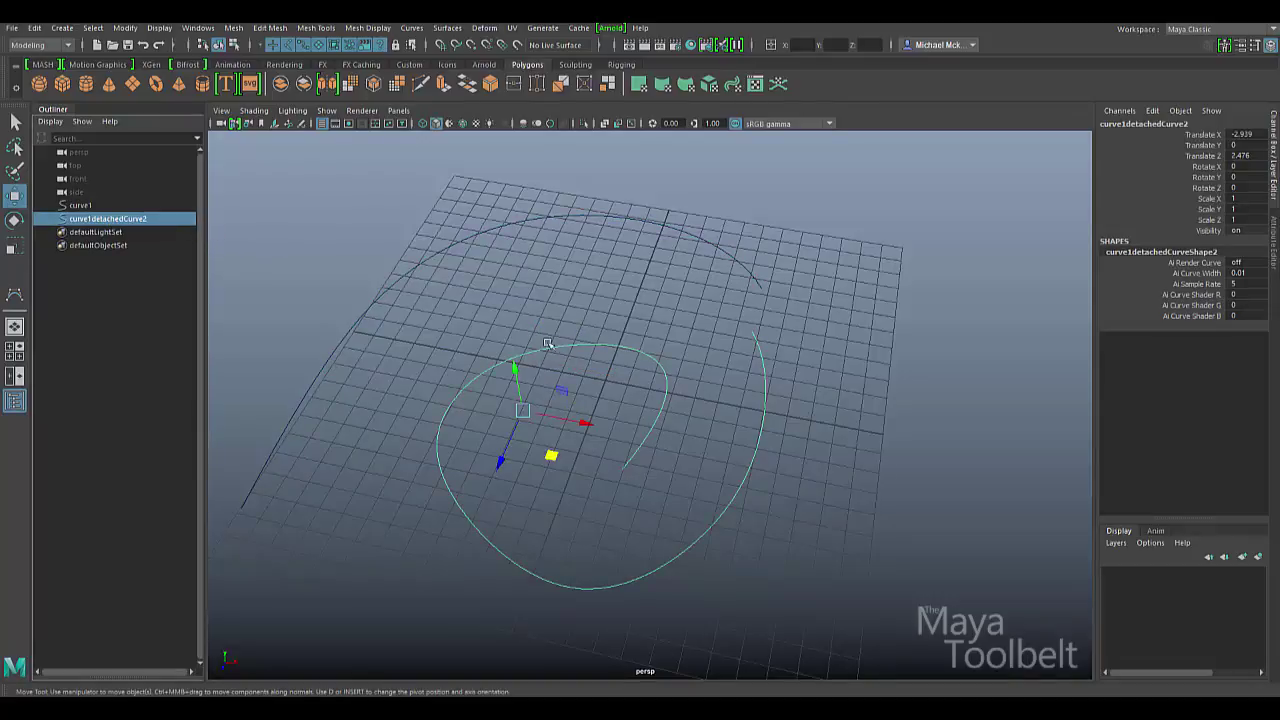
Move curve1detachedCurve2 across the grid to about X 0.96, Z -0.29
drag(552, 456, 660, 423)
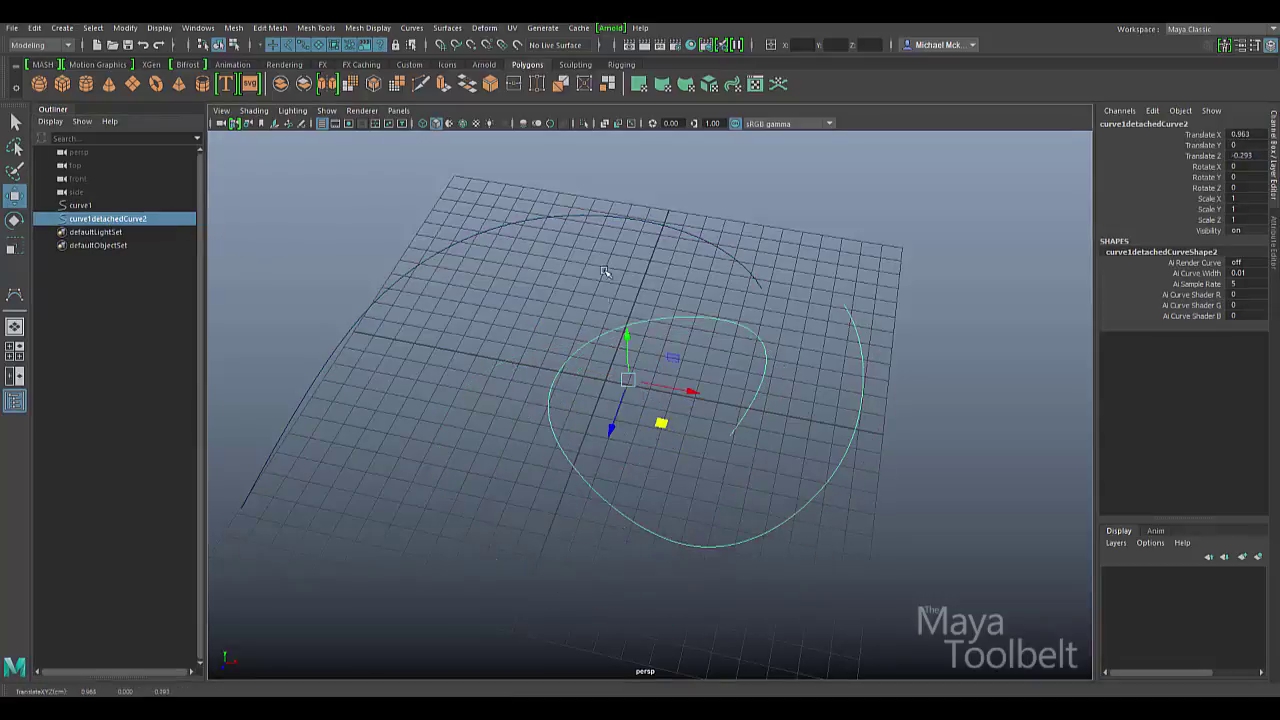
click(680, 236)
click(610, 312)
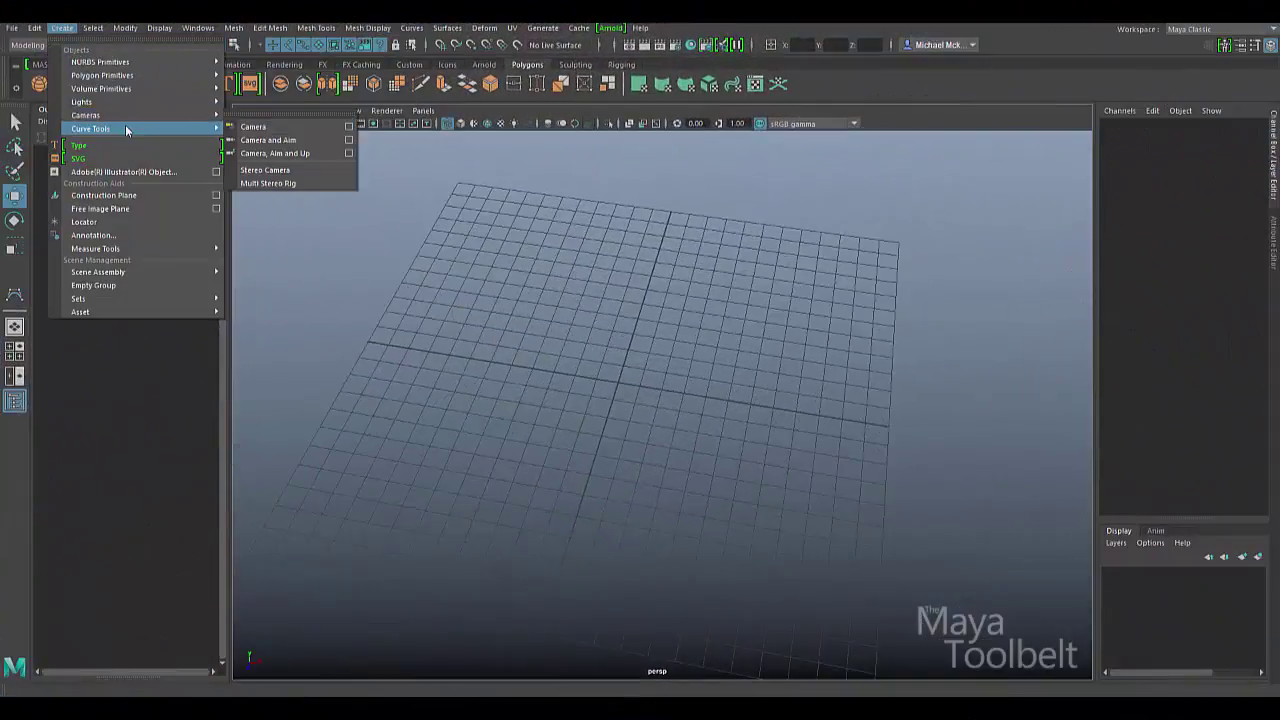
Draw a new inward-winding spiral of 16 control points in the empty scene with the CV Curve Tool
mouse_move(128, 130)
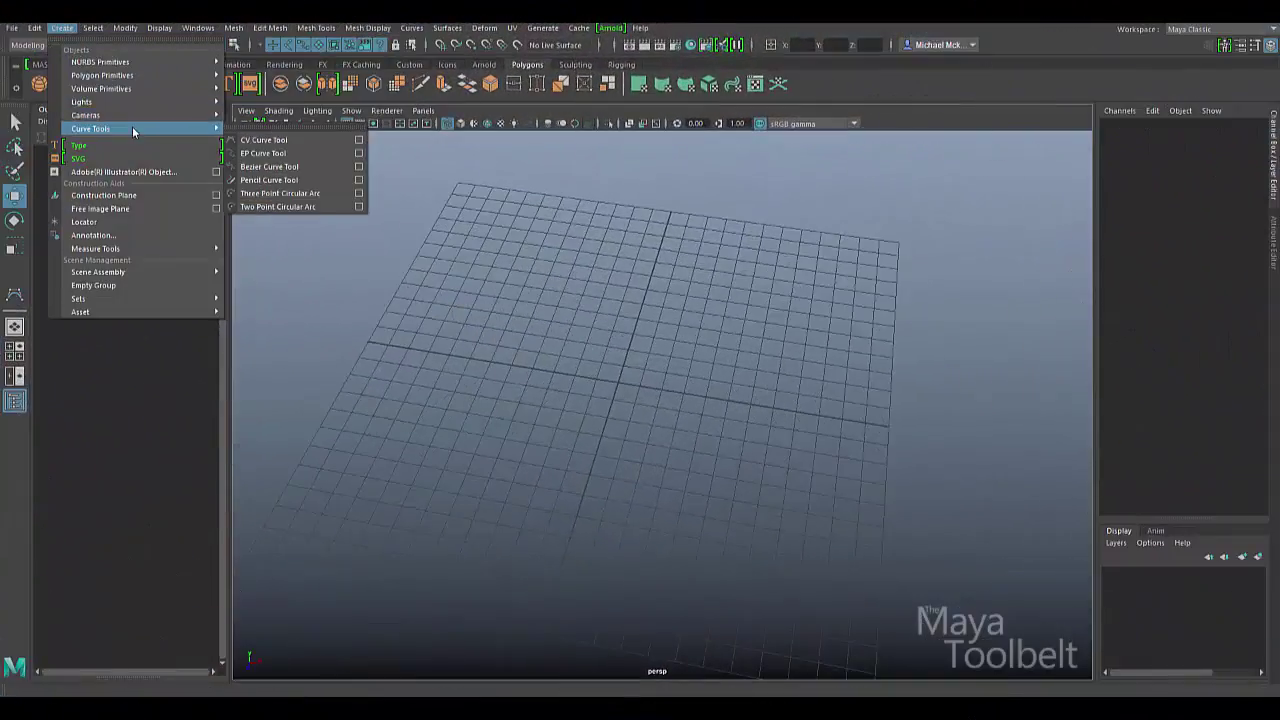
click(258, 134)
click(393, 465)
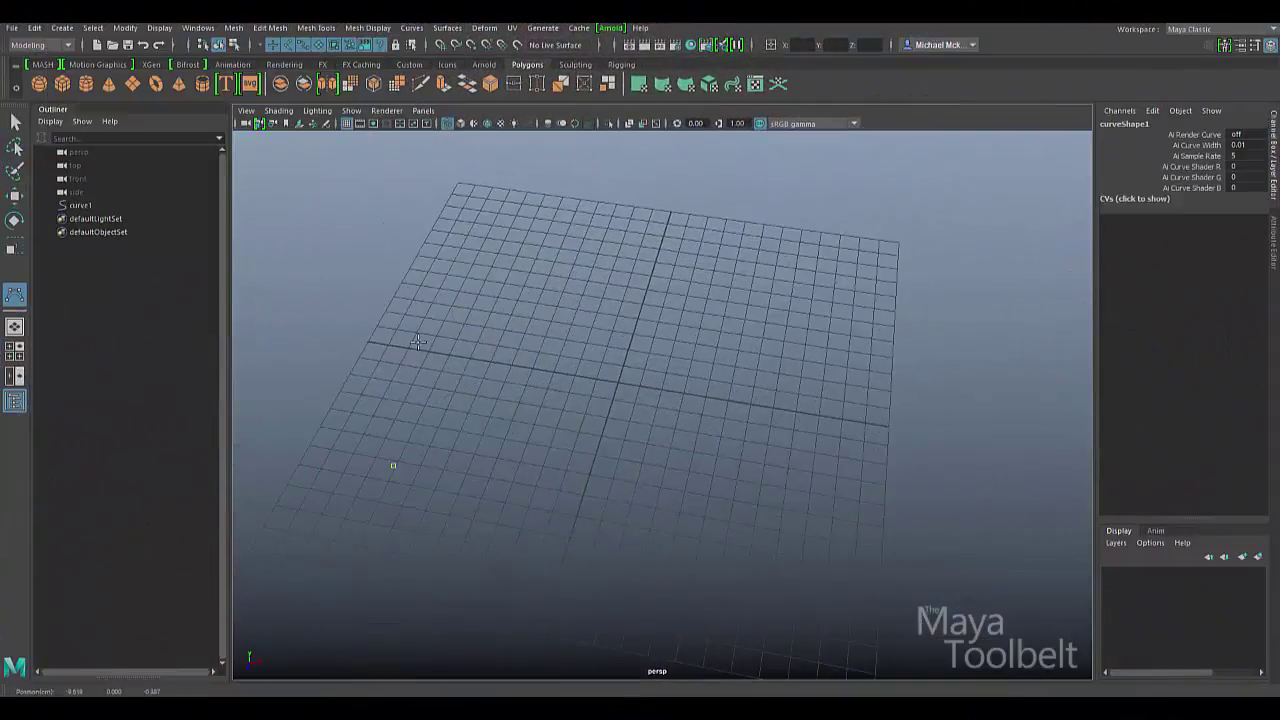
click(423, 330)
click(523, 226)
click(612, 217)
click(759, 243)
click(940, 341)
click(912, 508)
click(804, 580)
click(581, 538)
click(538, 408)
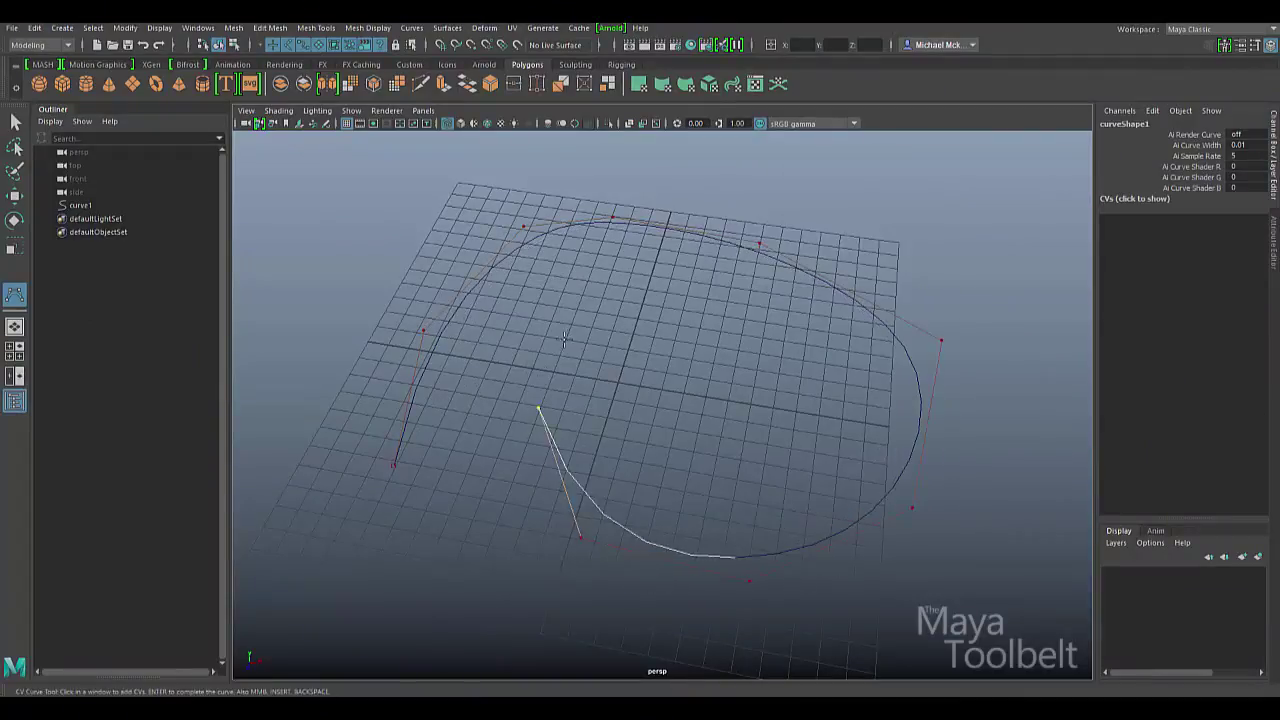
click(572, 332)
click(680, 332)
click(763, 354)
click(795, 423)
click(720, 474)
click(695, 469)
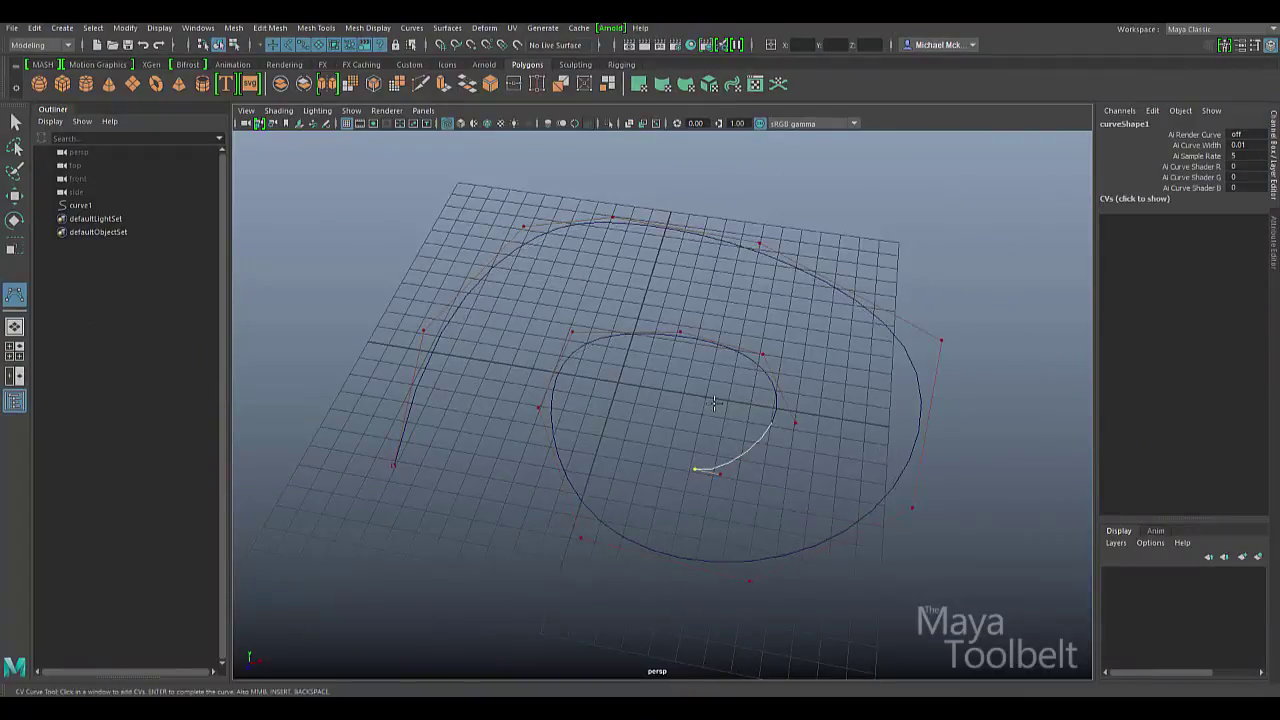
key(Return)
Finish the spiral curve and pick a curve point on its outer loop, near the grid's far corner
key(w)
right_click(785, 262)
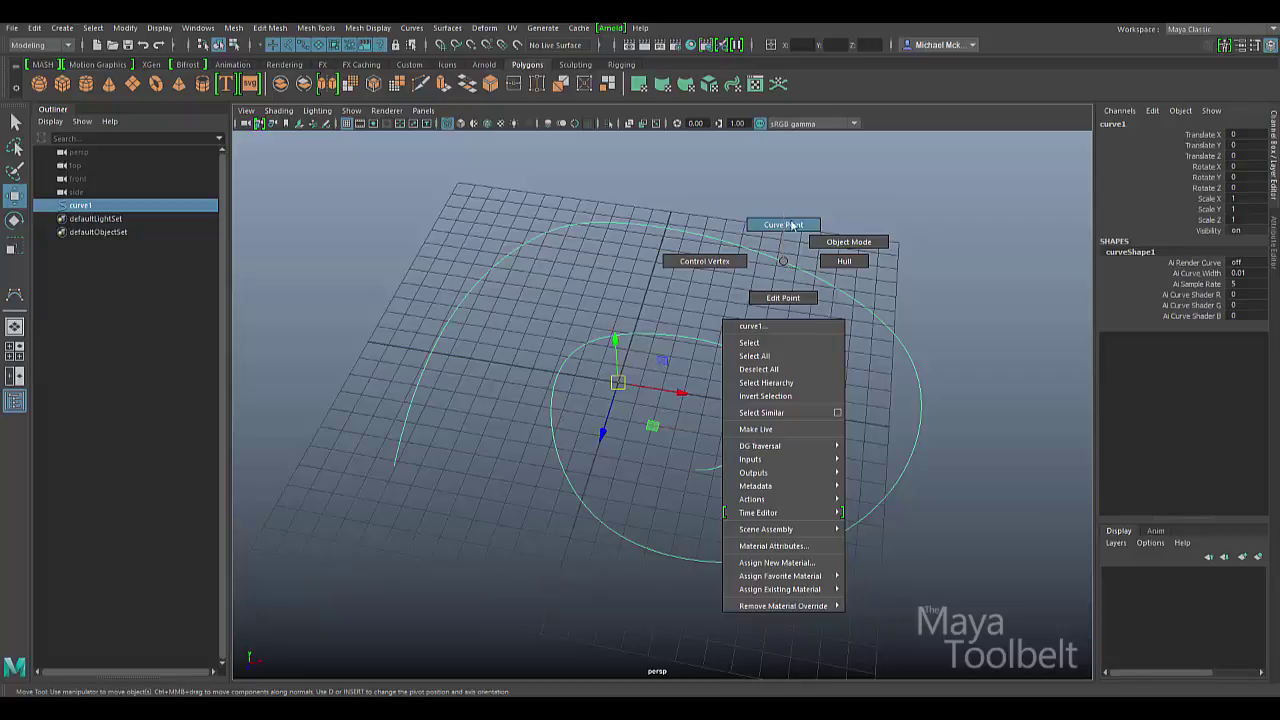
click(793, 226)
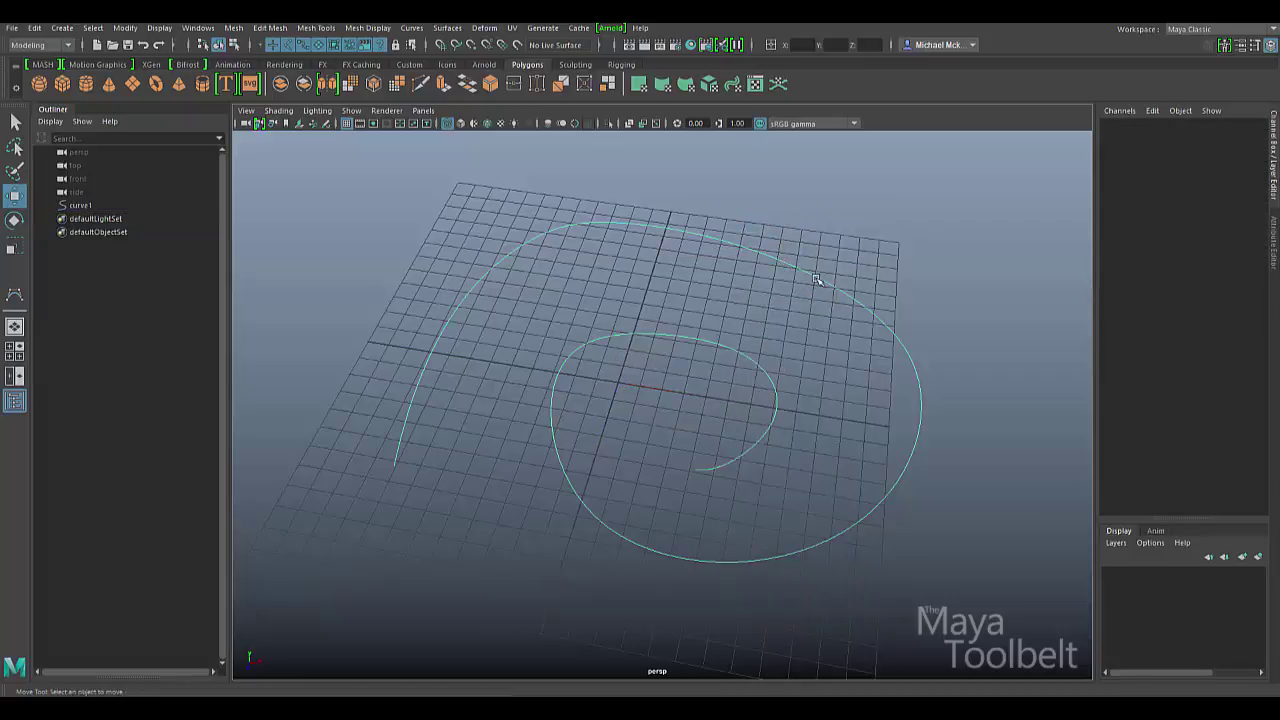
click(913, 362)
click(882, 296)
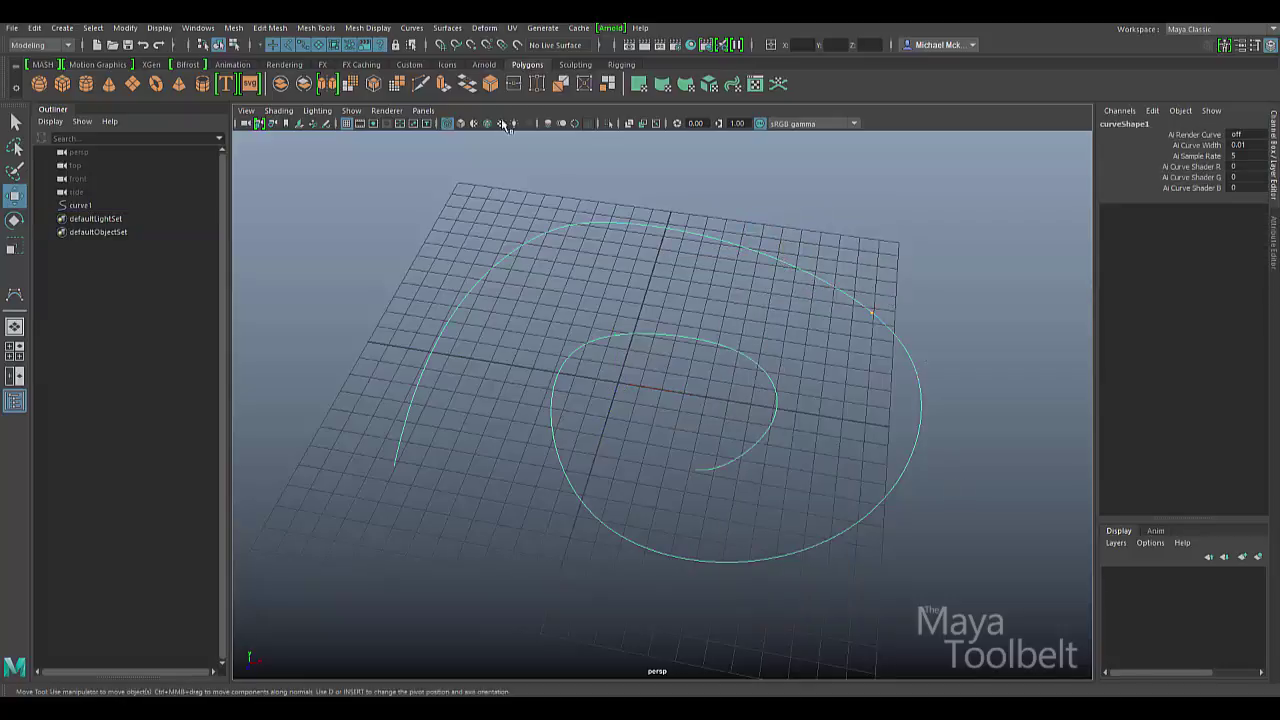
Detach the spiral at the picked curve point with Keep original enabled
click(413, 27)
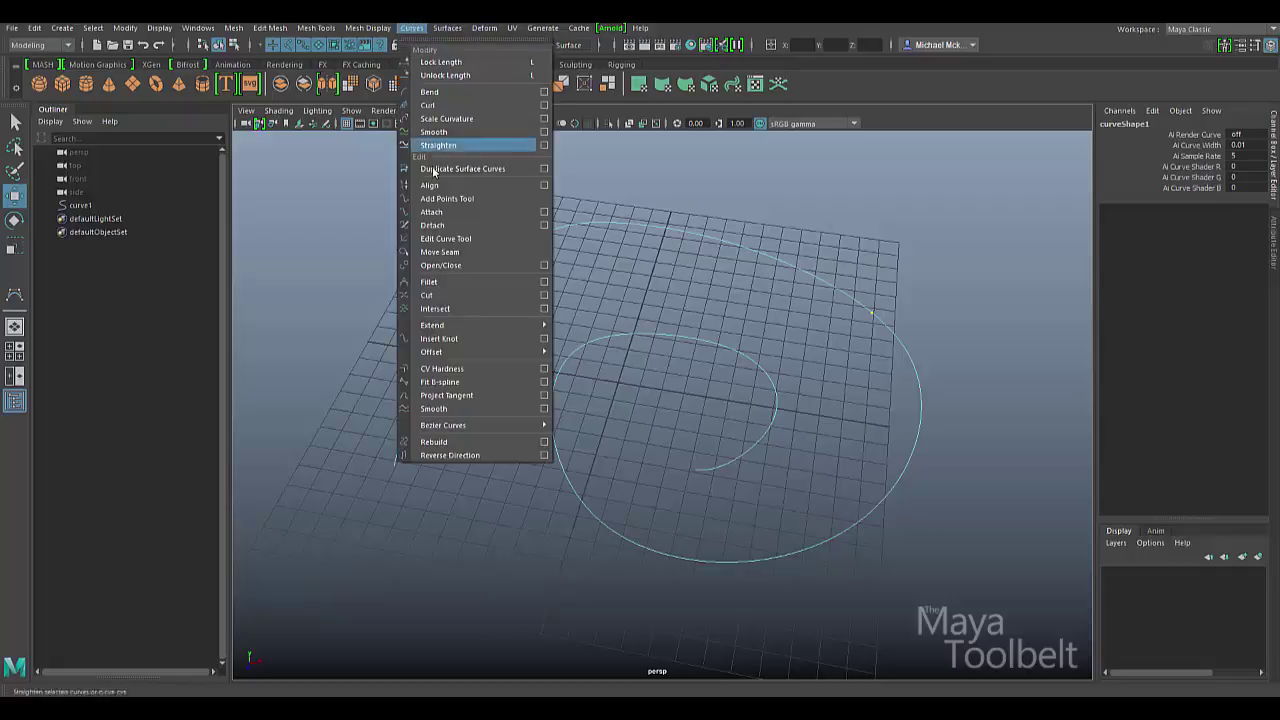
click(544, 225)
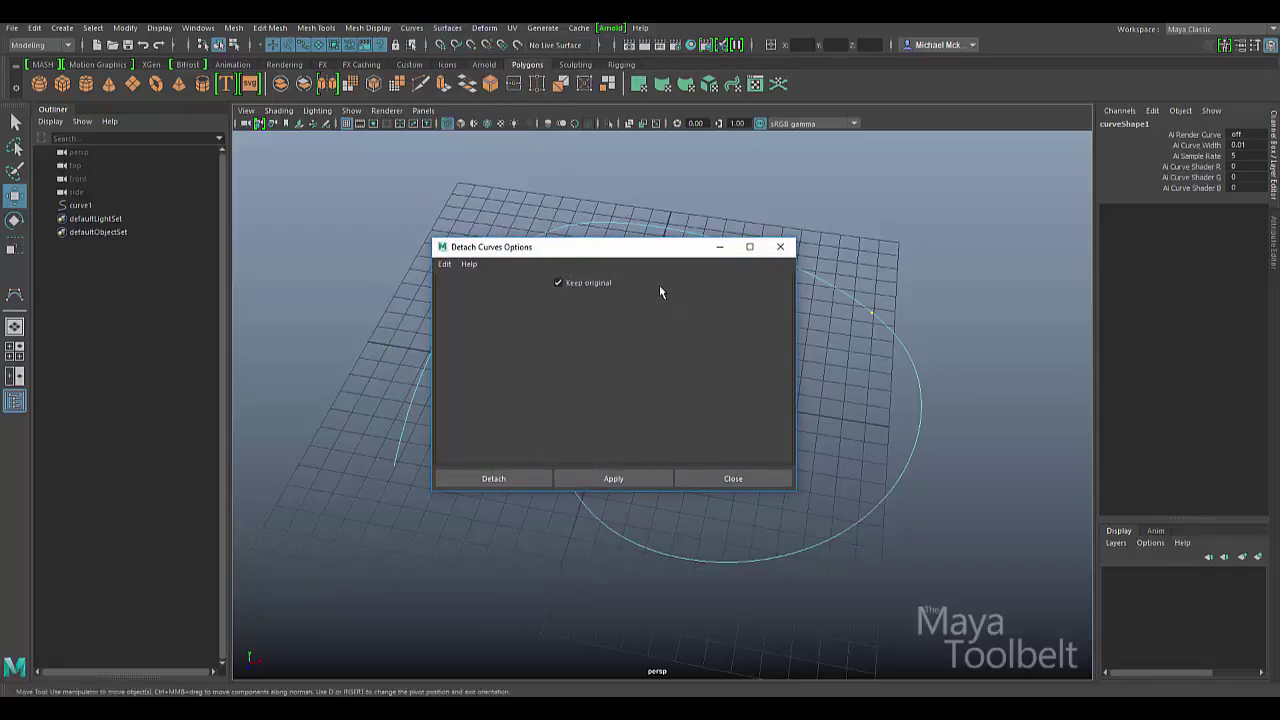
drag(621, 248, 271, 86)
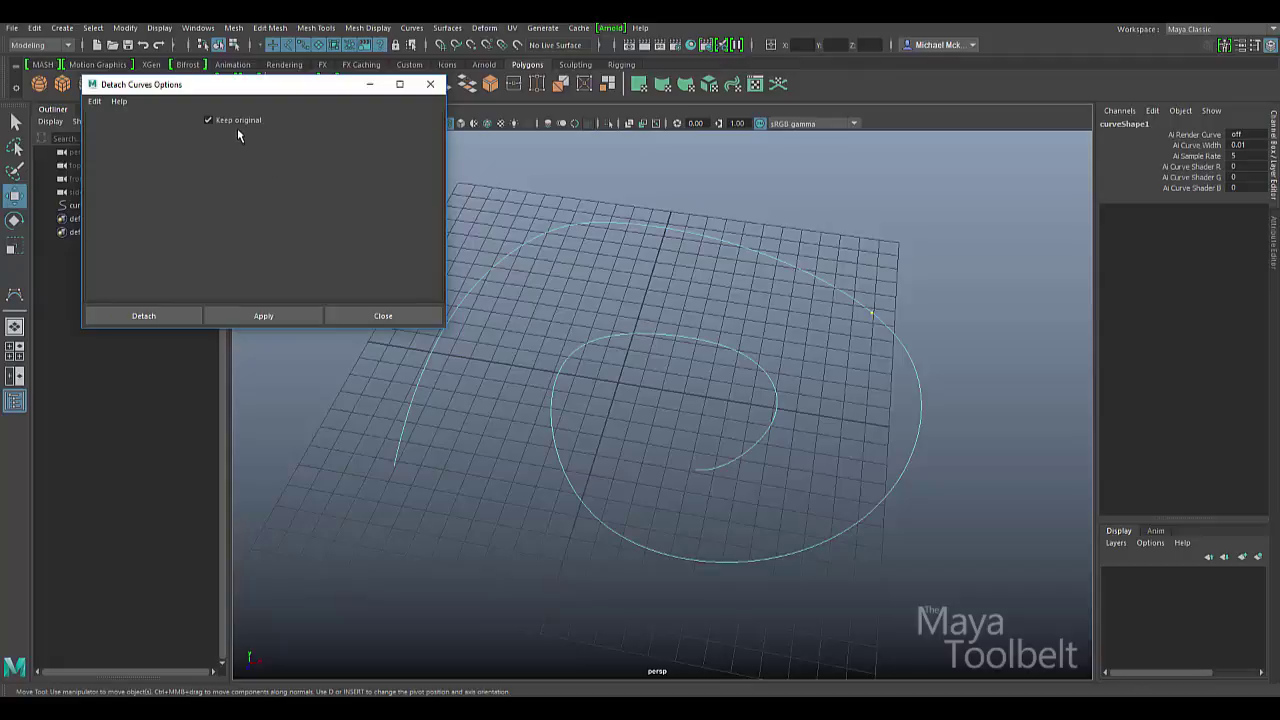
click(142, 315)
click(143, 316)
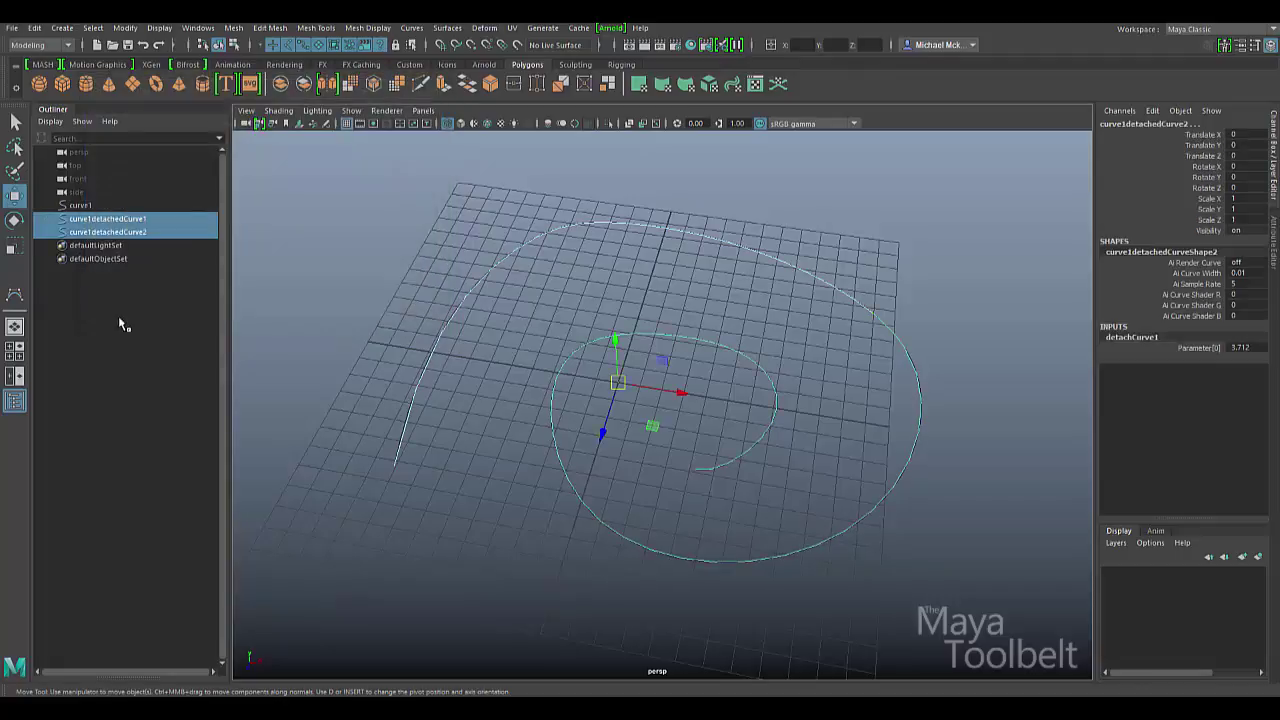
Move the original curve1 off the grid, away from the detached pieces, to about X 12.5, Z -21.5
click(100, 206)
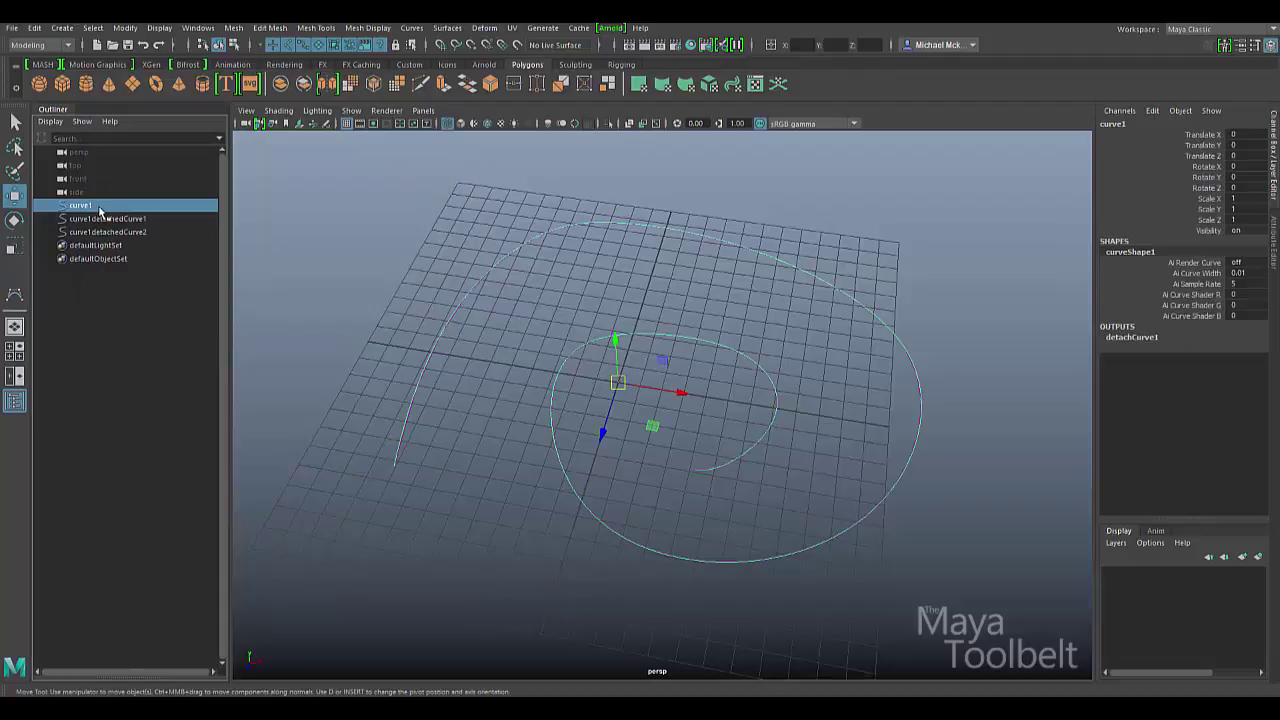
click(660, 423)
drag(662, 423, 932, 249)
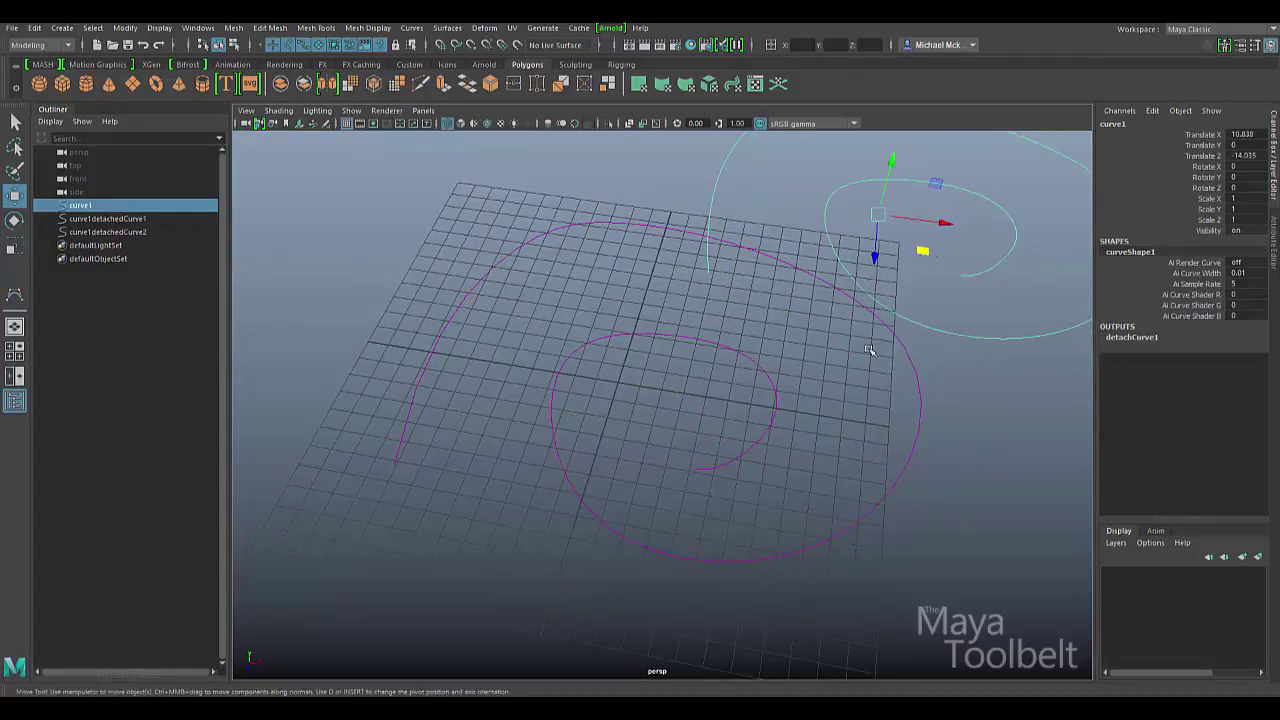
alt+drag(870, 351, 688, 431)
drag(777, 372, 835, 313)
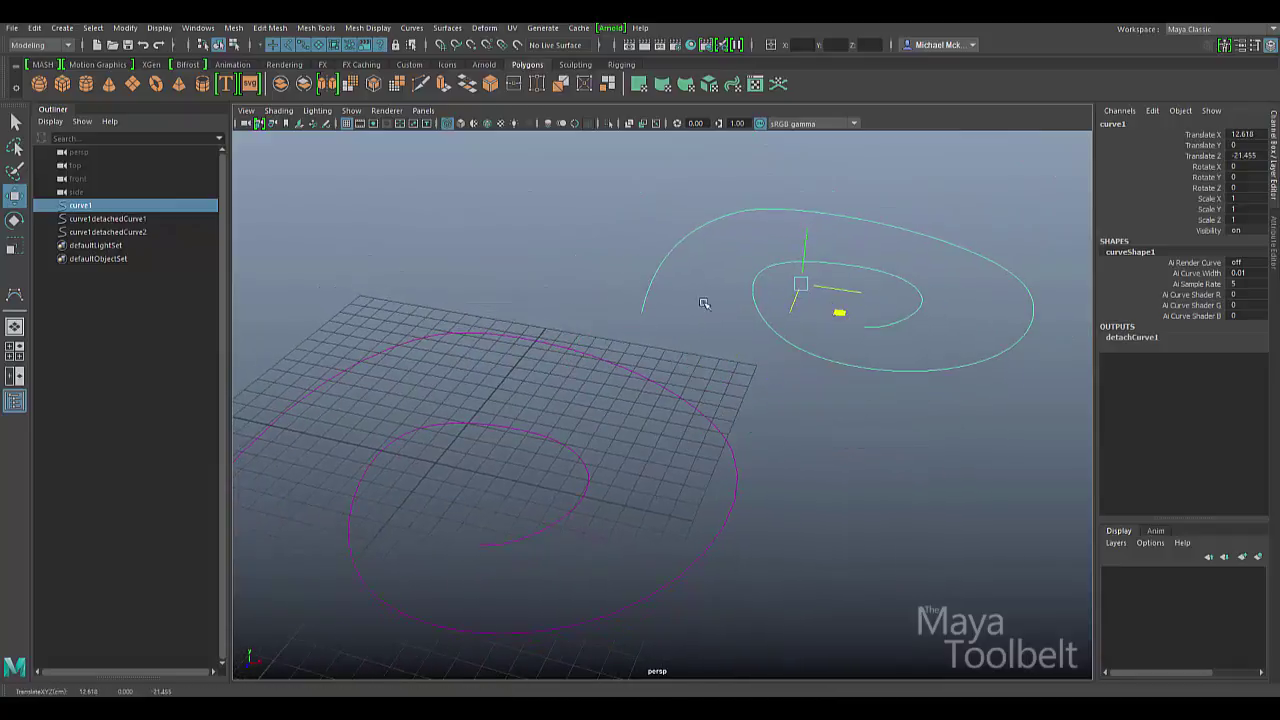
Select curve1detachedCurve2, curve1detachedCurve1 and curve1 in turn to identify the three curves
click(152, 231)
click(150, 219)
click(140, 205)
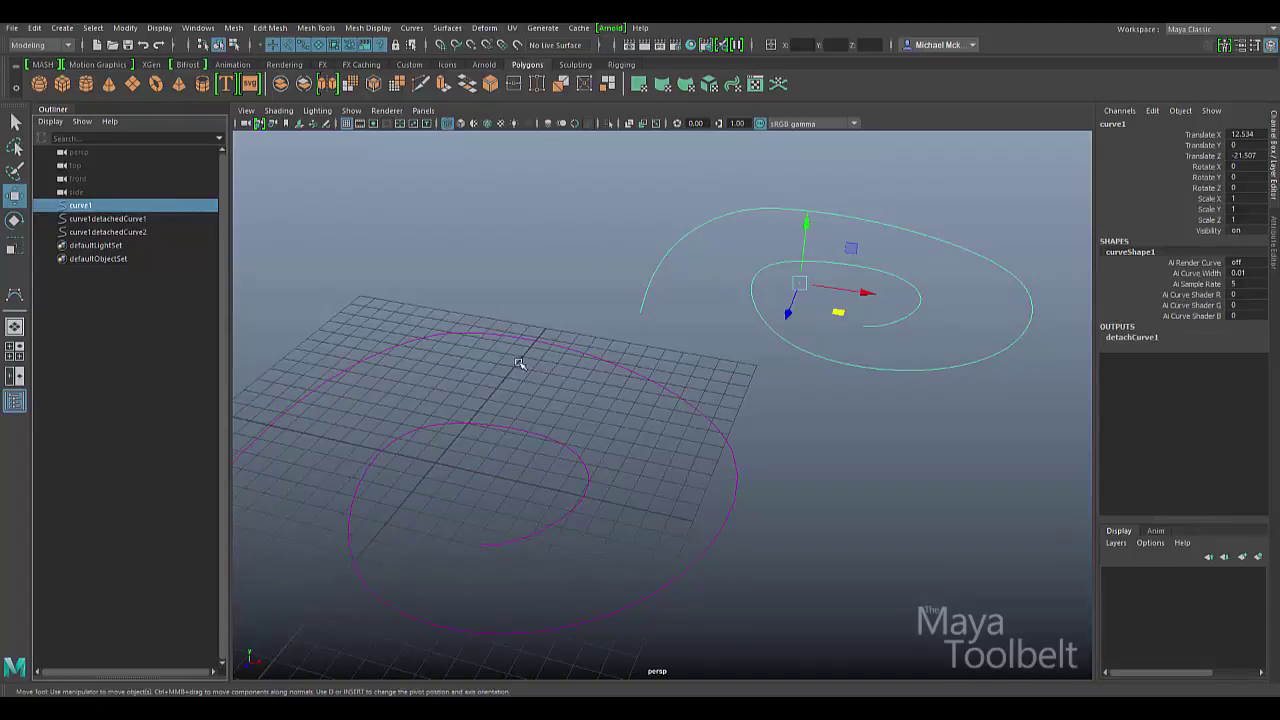
Try reshaping curve1 by moving a control vertex at the top of its outer arc
alt+drag(518, 363, 709, 363)
right_click(717, 293)
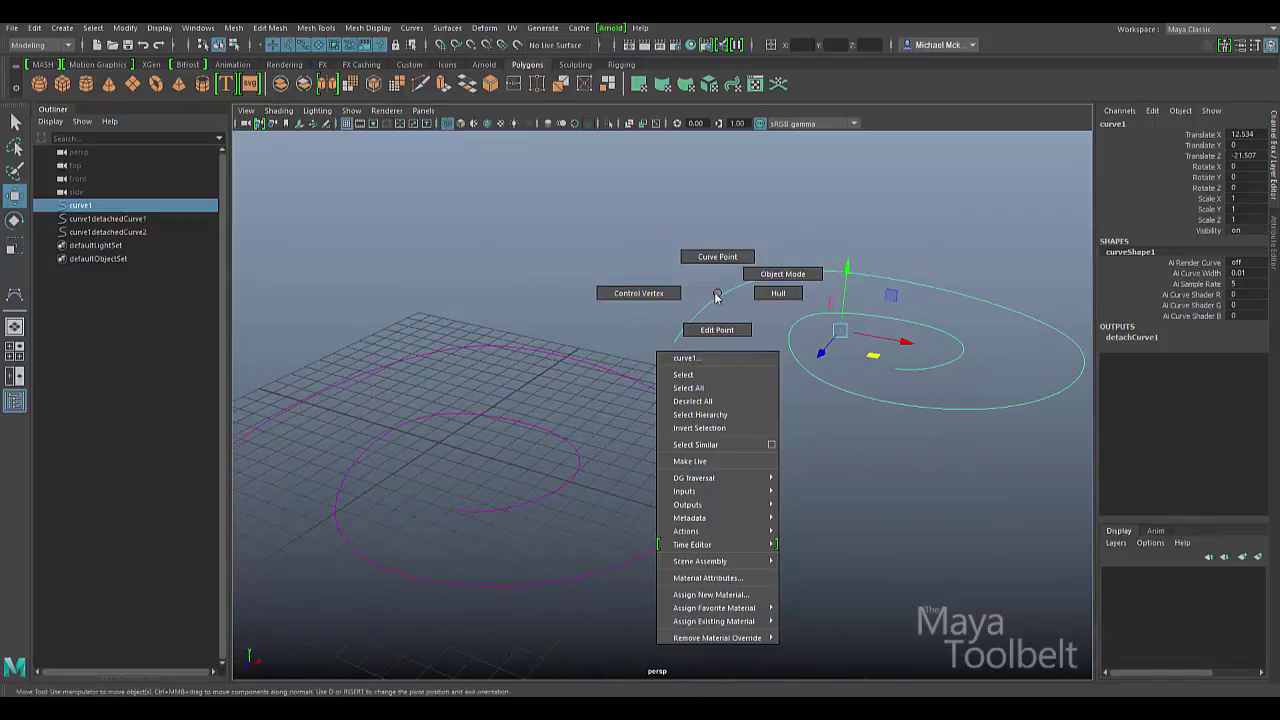
click(672, 291)
click(845, 271)
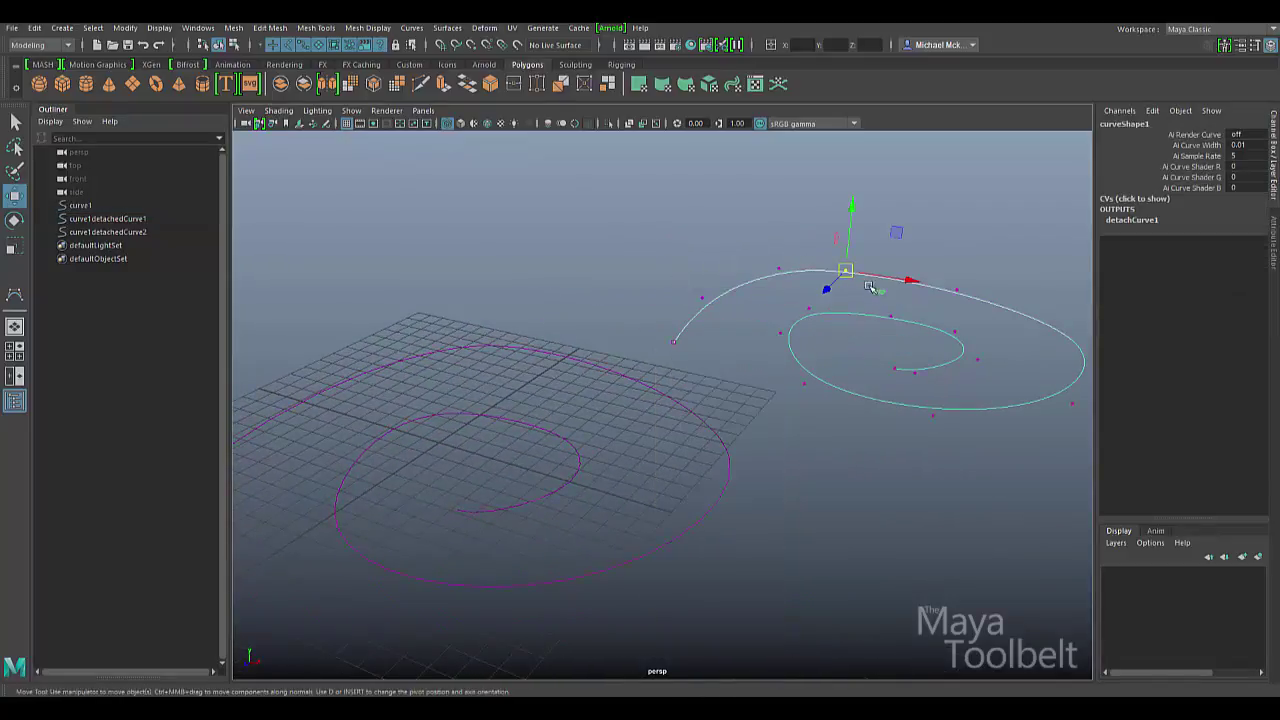
middle_drag(870, 287, 902, 252)
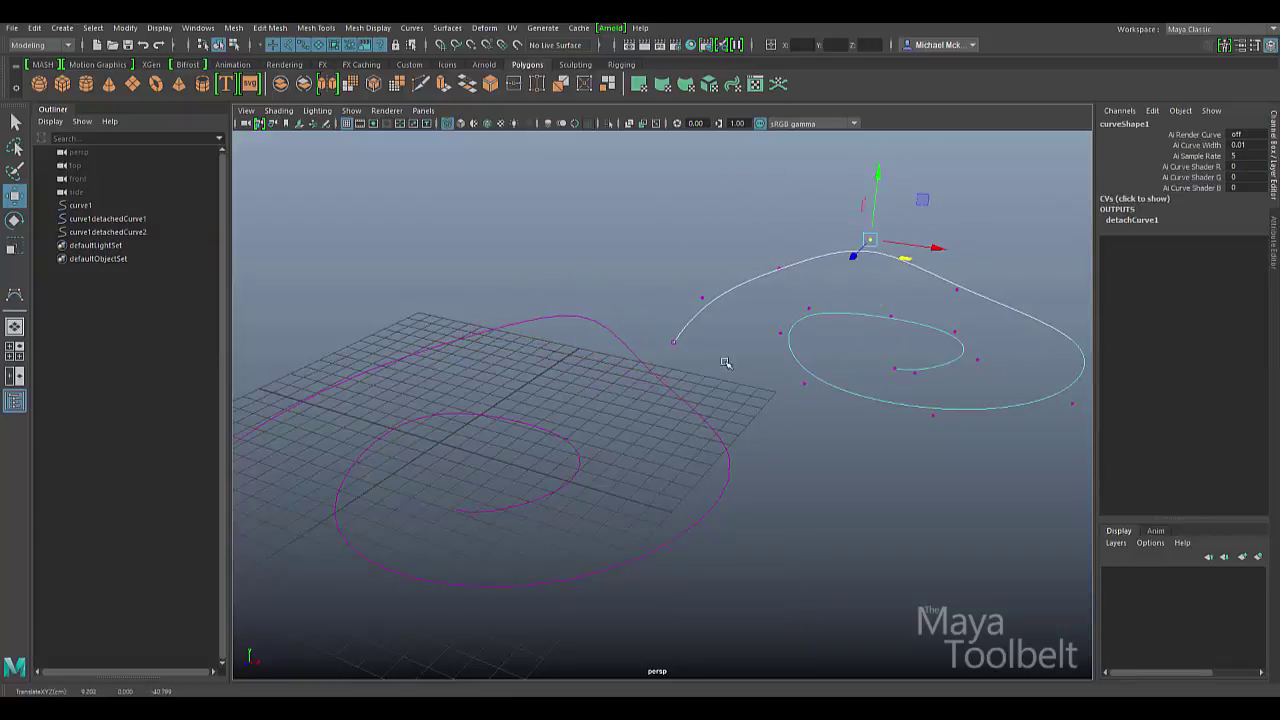
middle_drag(725, 362, 657, 440)
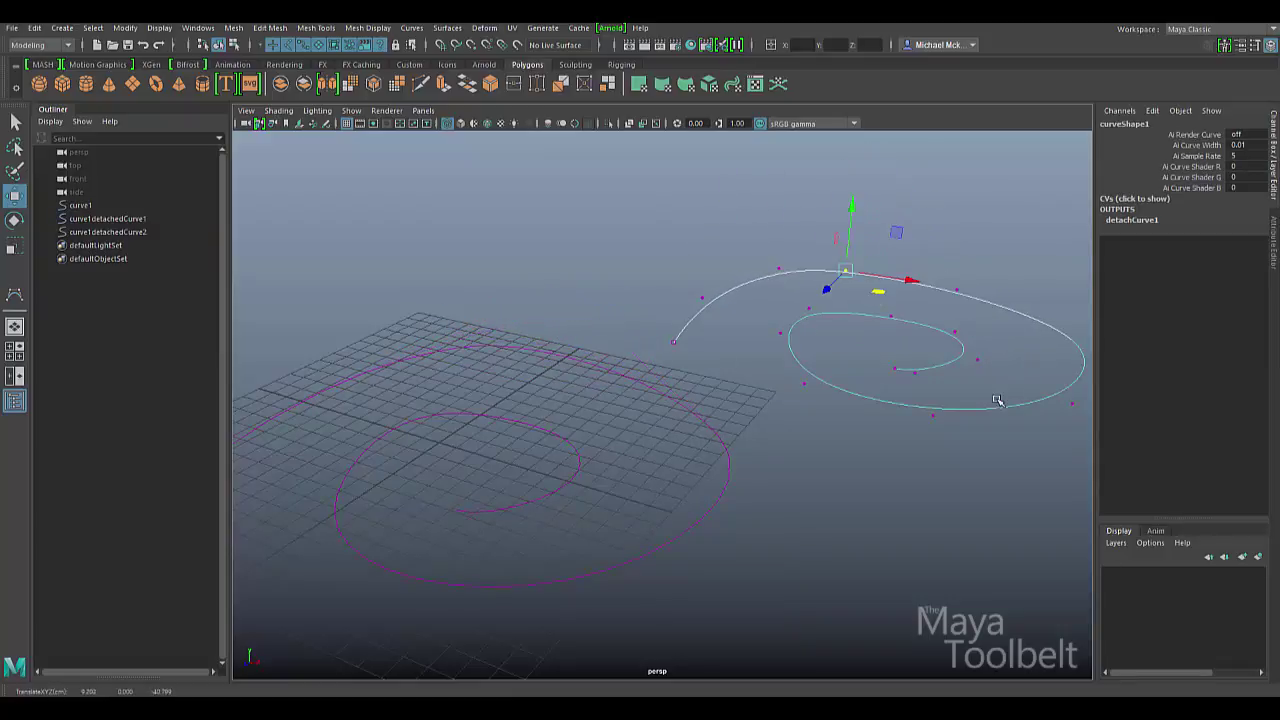
Move the control vertex at curve1's outer bend to about X 28.5, Z -27.4, and select curve1detachedCurve2 to compare
alt+middle_drag(997, 400, 872, 418)
alt+drag(872, 420, 908, 462)
drag(907, 214, 1006, 282)
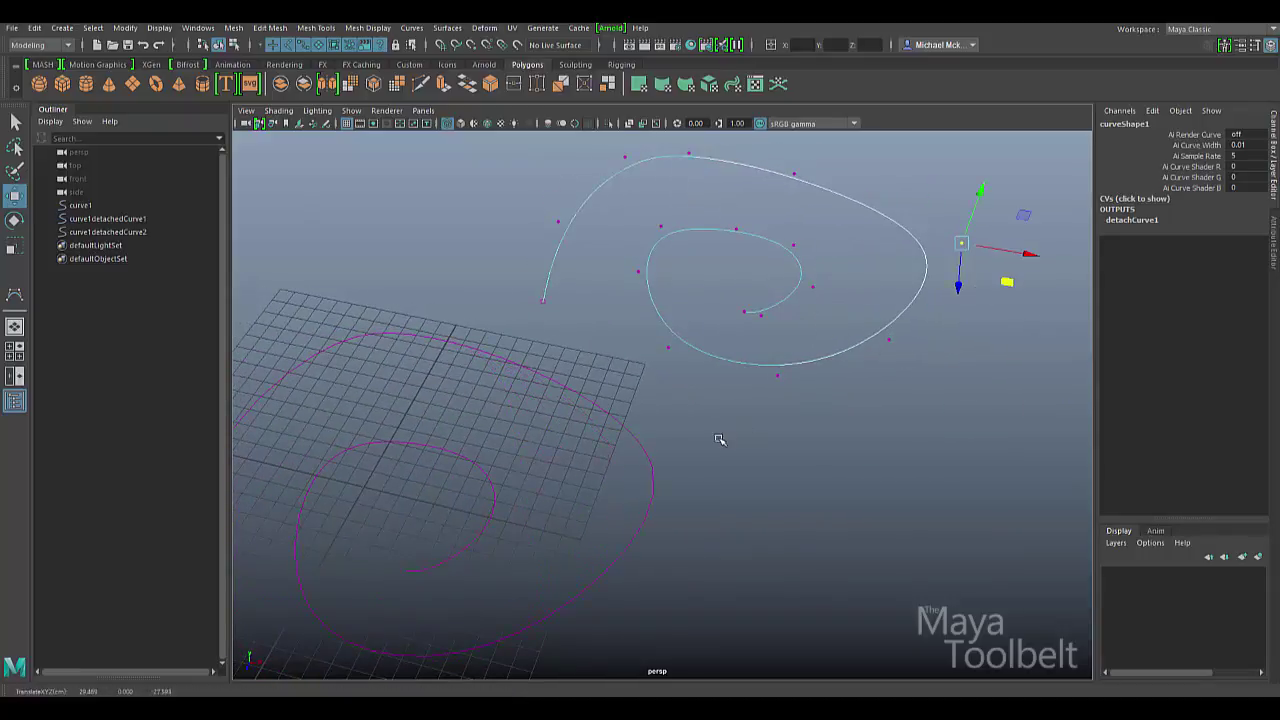
click(104, 232)
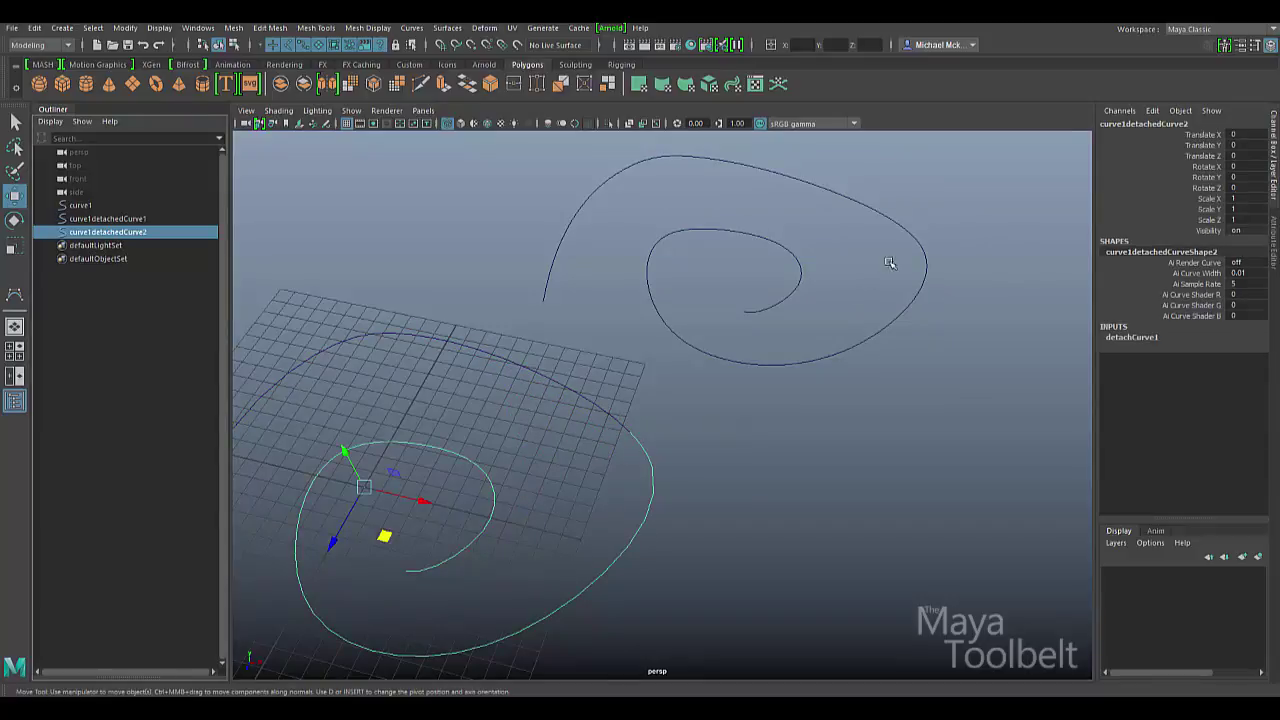
Reselect the control vertex at curve1's outer bend, and switch back to selecting whole objects
click(906, 234)
right_drag(906, 234, 834, 234)
click(961, 242)
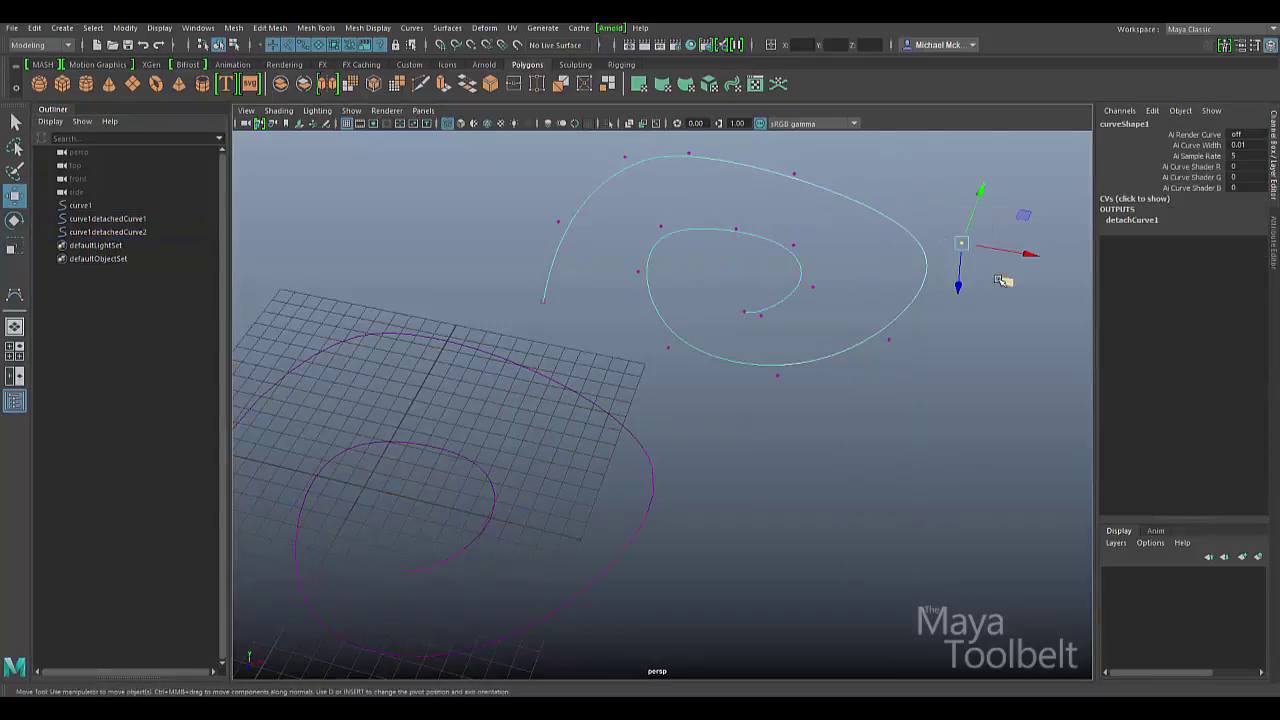
drag(988, 284, 862, 248)
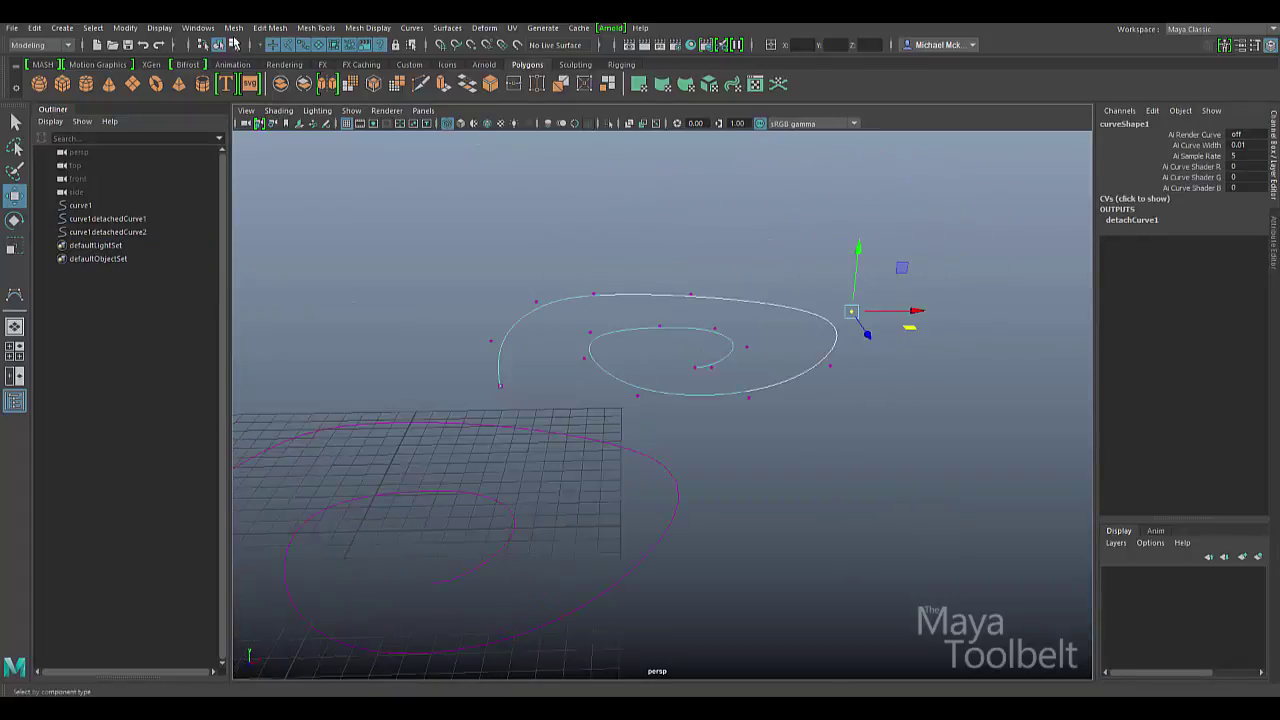
click(234, 45)
click(219, 45)
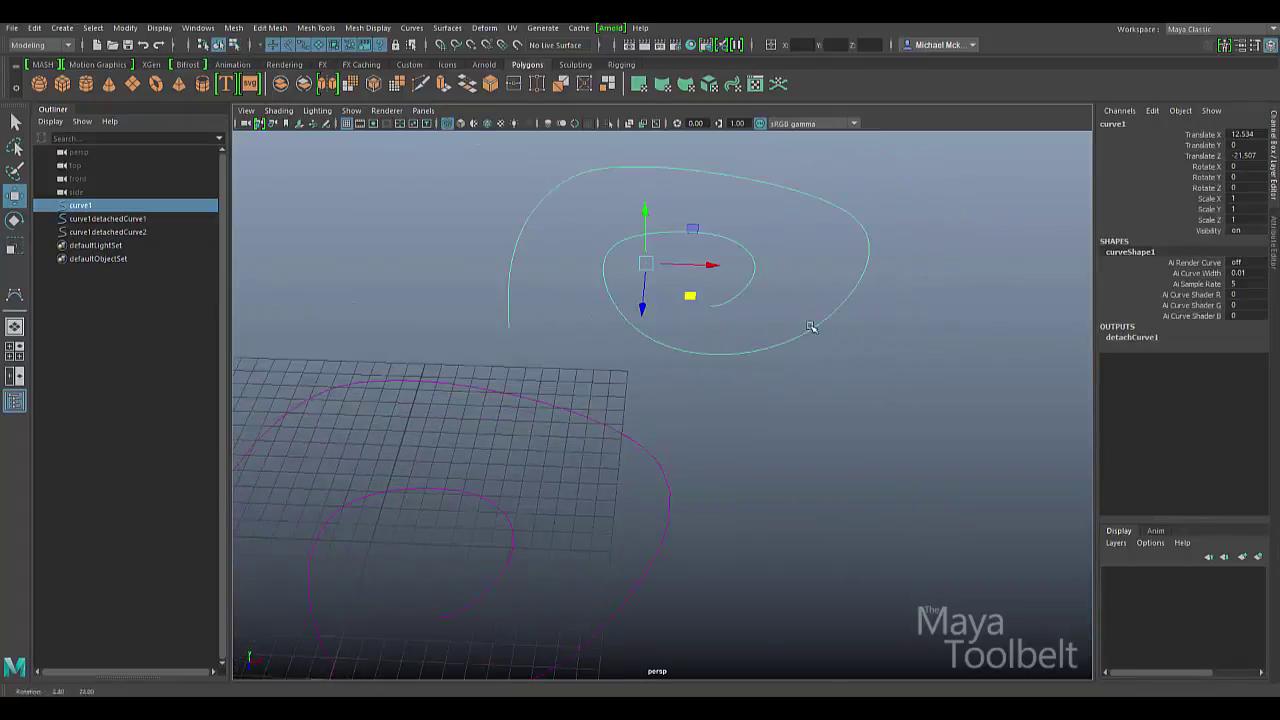
Open curve1's detachCurve1 node and set its Parameter[0] to 4.442 to shift the split point
alt+drag(811, 327, 812, 330)
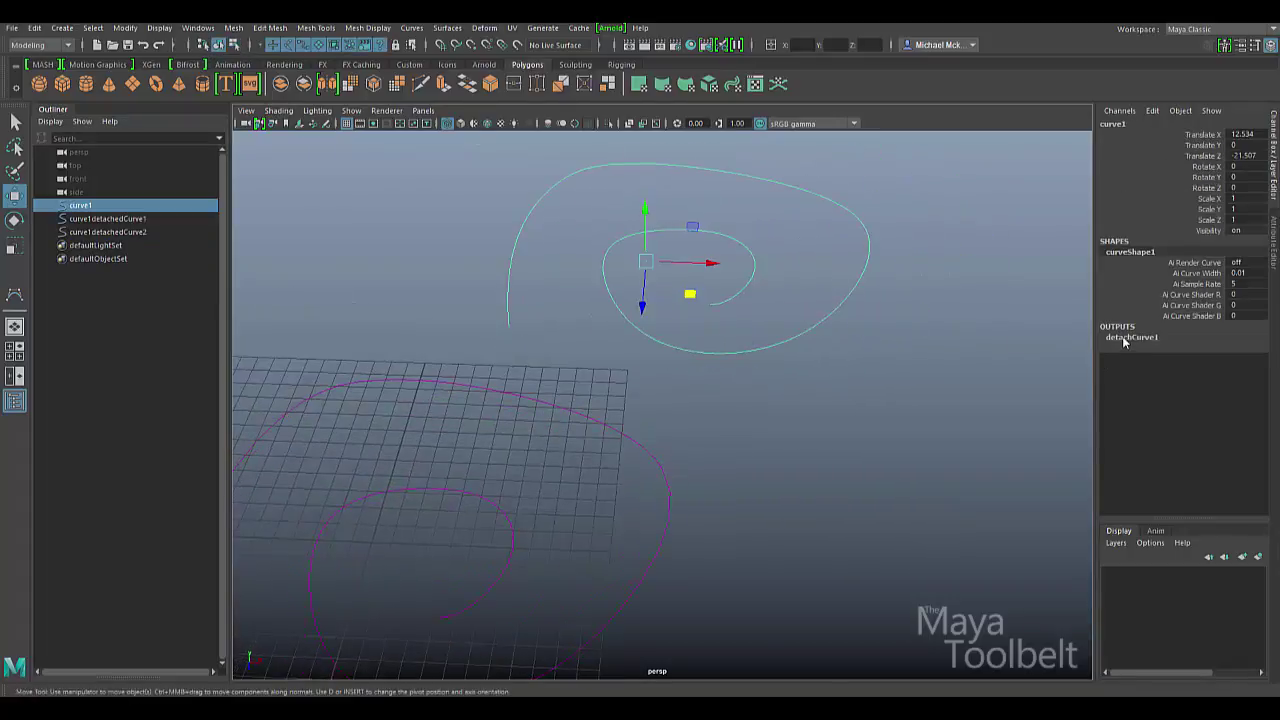
click(1149, 338)
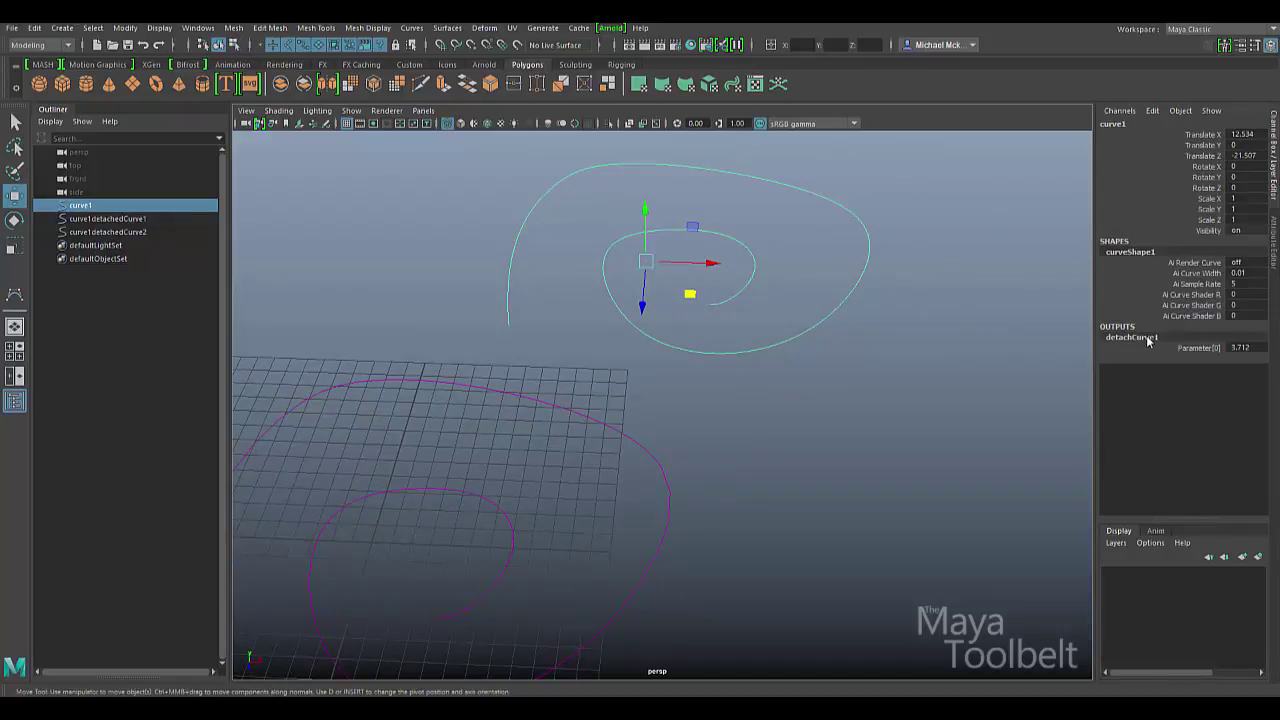
click(1196, 349)
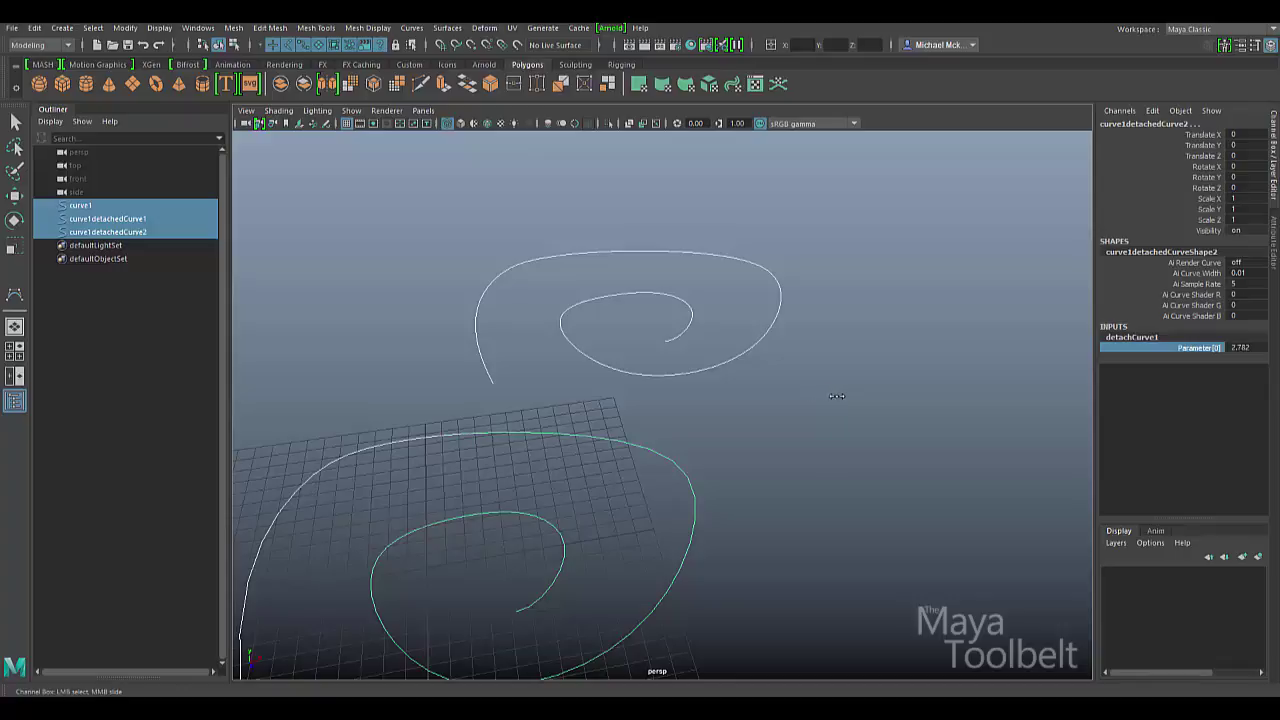
middle_drag(837, 396, 945, 431)
Slide detachCurve1's Parameter[0] up to 9.062, shifting the split point toward the spiral's inner loop
alt+drag(782, 489, 914, 420)
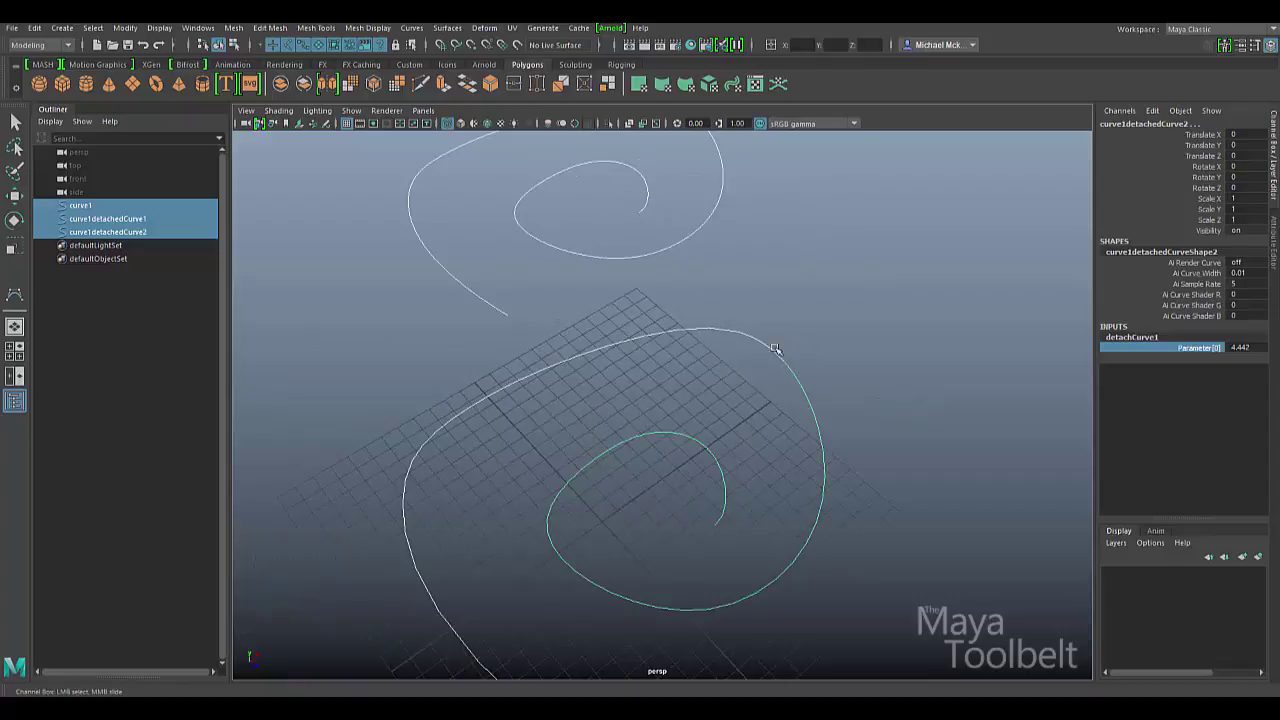
alt+drag(655, 372, 634, 371)
alt+right_drag(634, 371, 871, 414)
alt+middle_drag(871, 414, 840, 442)
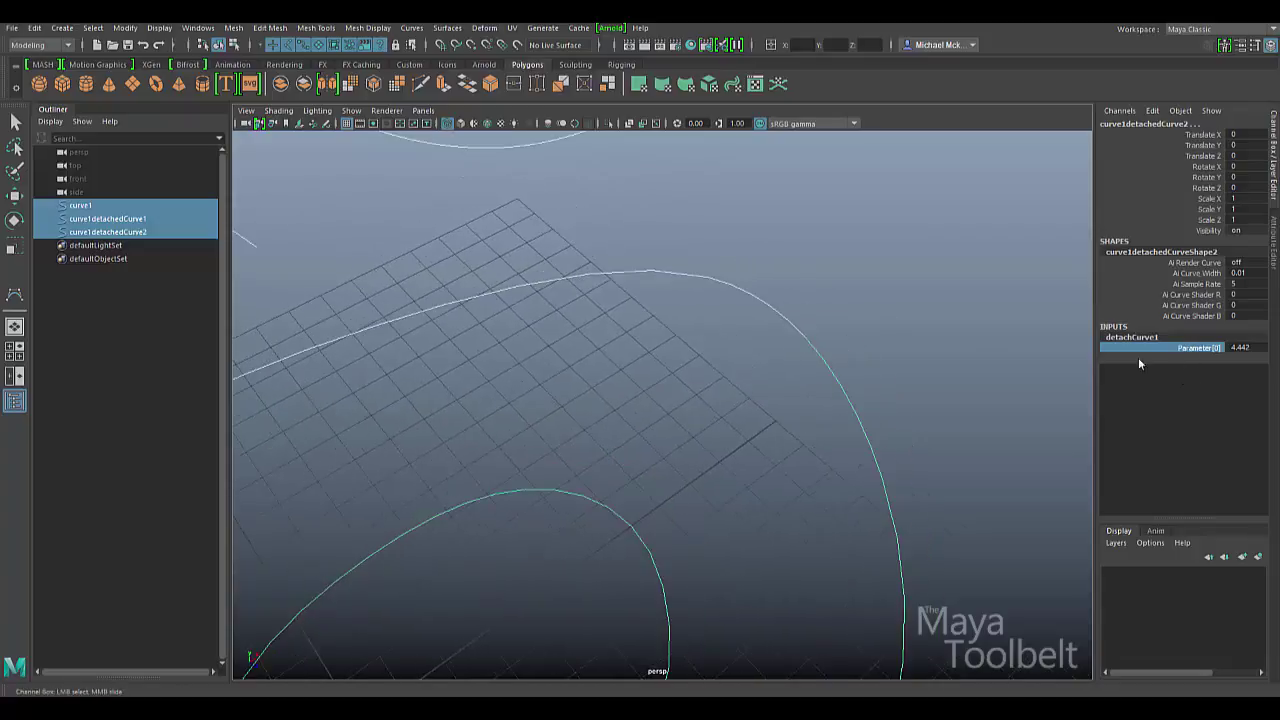
middle_drag(938, 289, 968, 329)
alt+drag(960, 443, 997, 338)
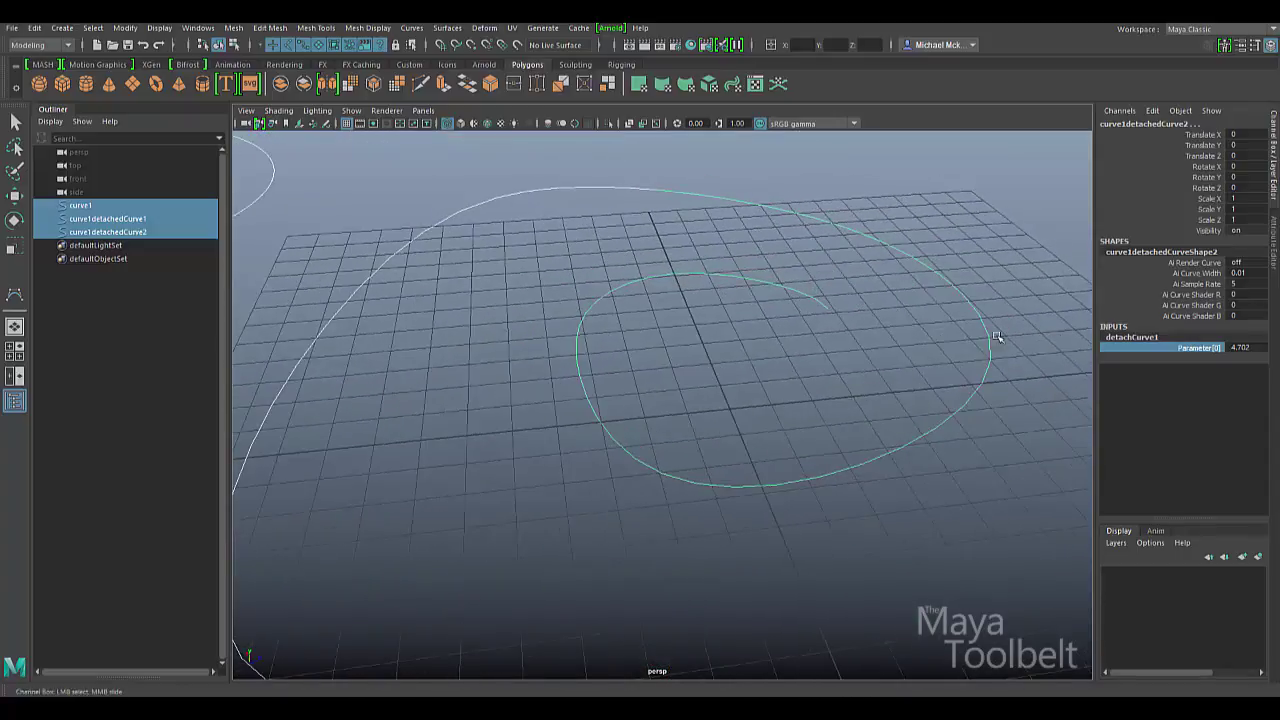
middle_drag(990, 361, 1017, 364)
middle_drag(1129, 371, 1275, 387)
Select curve1detachedCurve2 and curve1detachedCurve1 alternately to check where the inner and outer pieces meet
drag(510, 385, 609, 473)
mouse_move(750, 492)
alt+mouse_down()
mouse_move(668, 487)
mouse_move(768, 478)
mouse_move(774, 494)
alt+mouse_up()
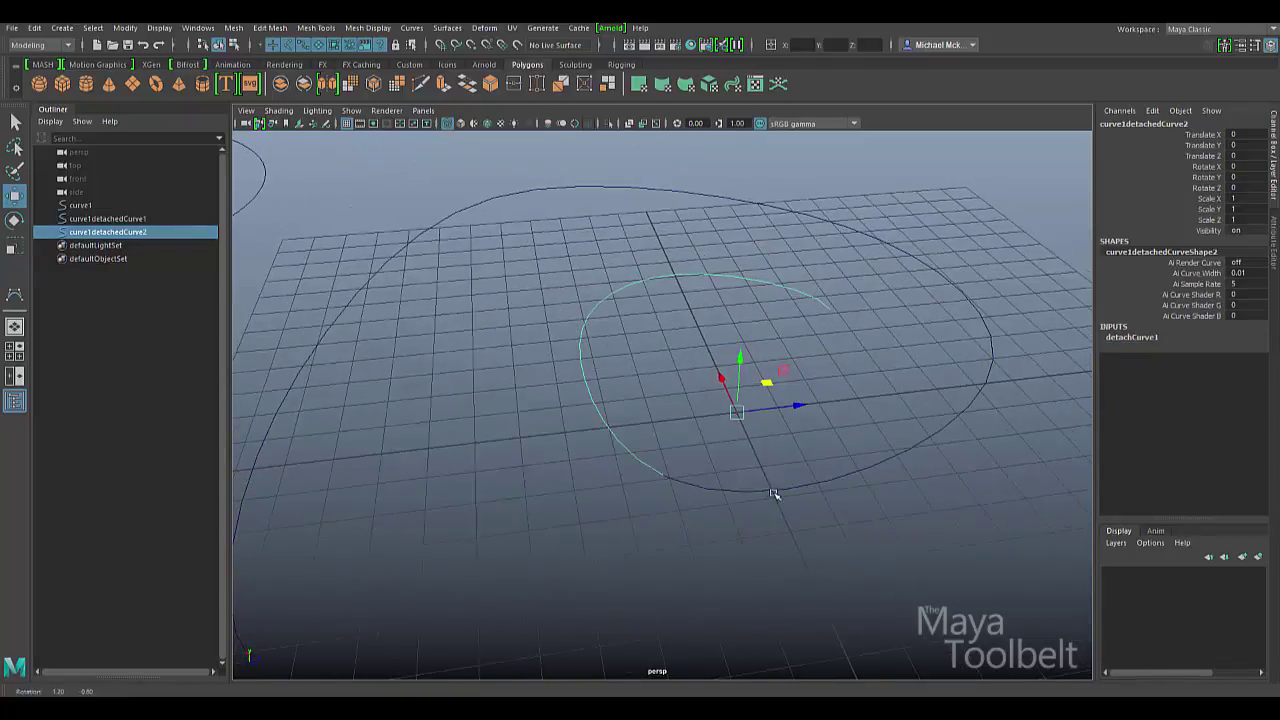
click(745, 486)
click(600, 436)
click(742, 490)
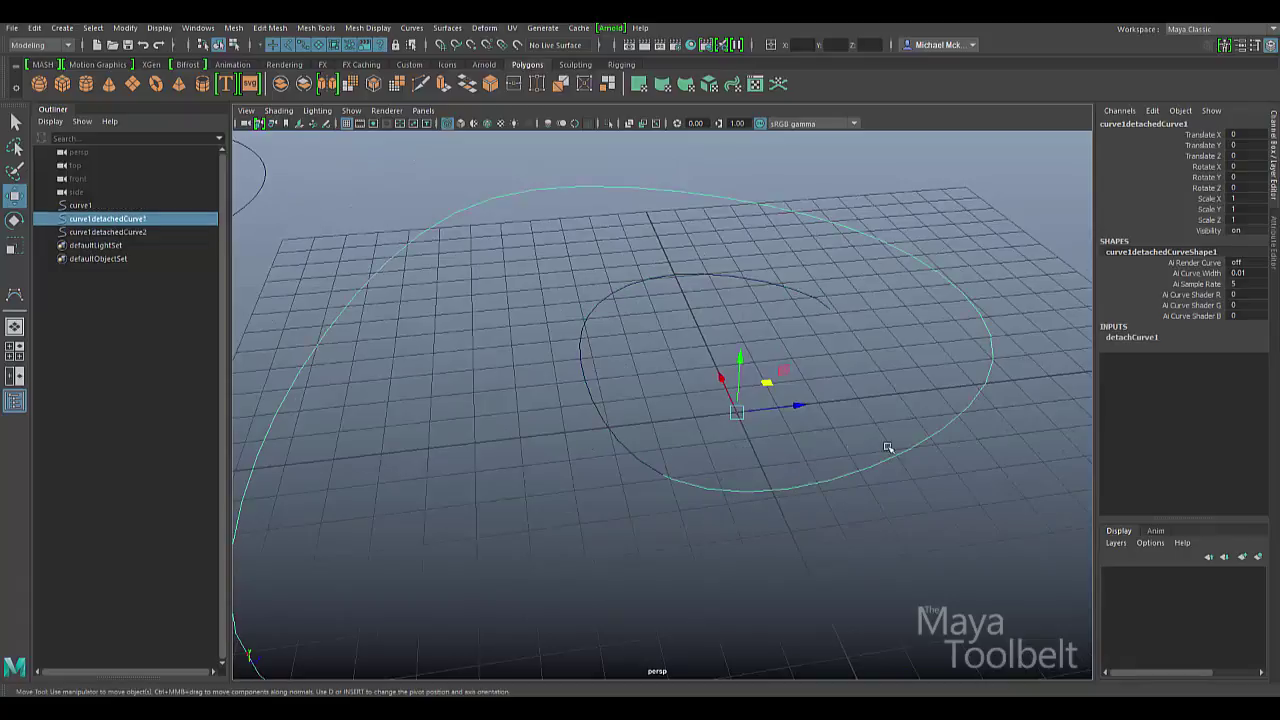
click(906, 433)
click(908, 432)
click(912, 432)
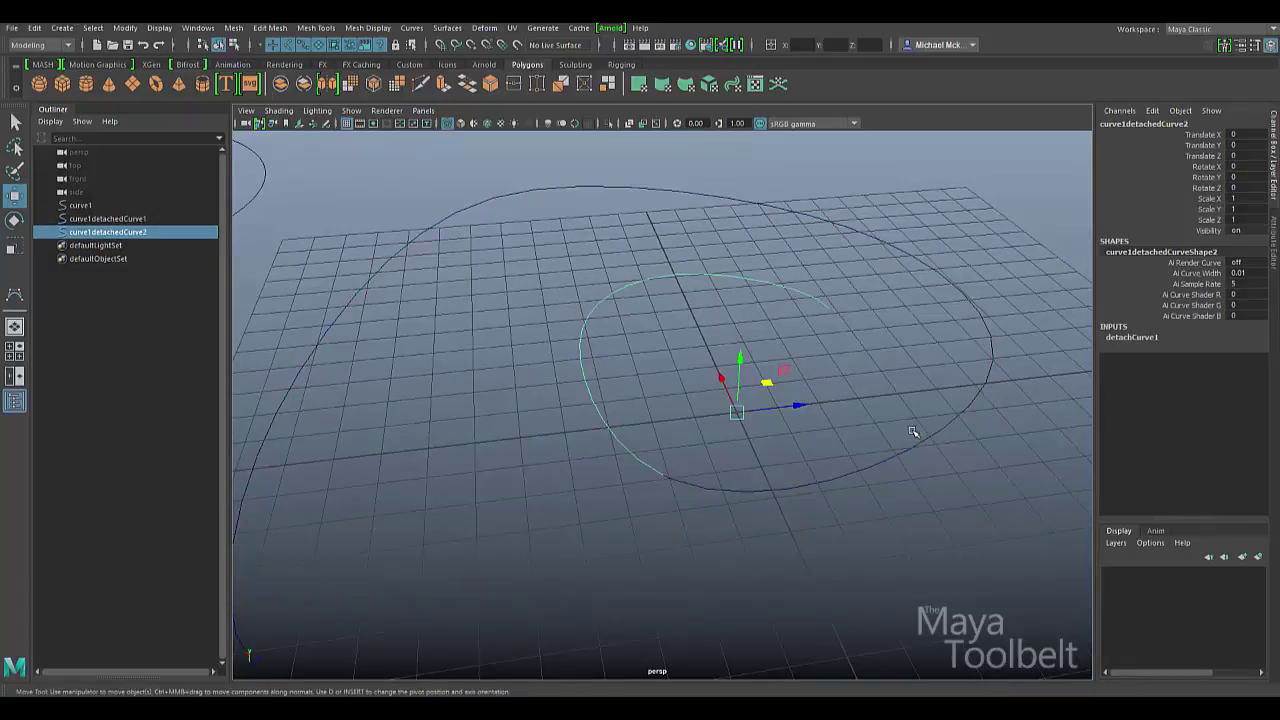
Set detachCurve1's Parameter[0] to 1.482, shifting the split point toward the spiral's outer end
shift+click(913, 430)
click(1196, 348)
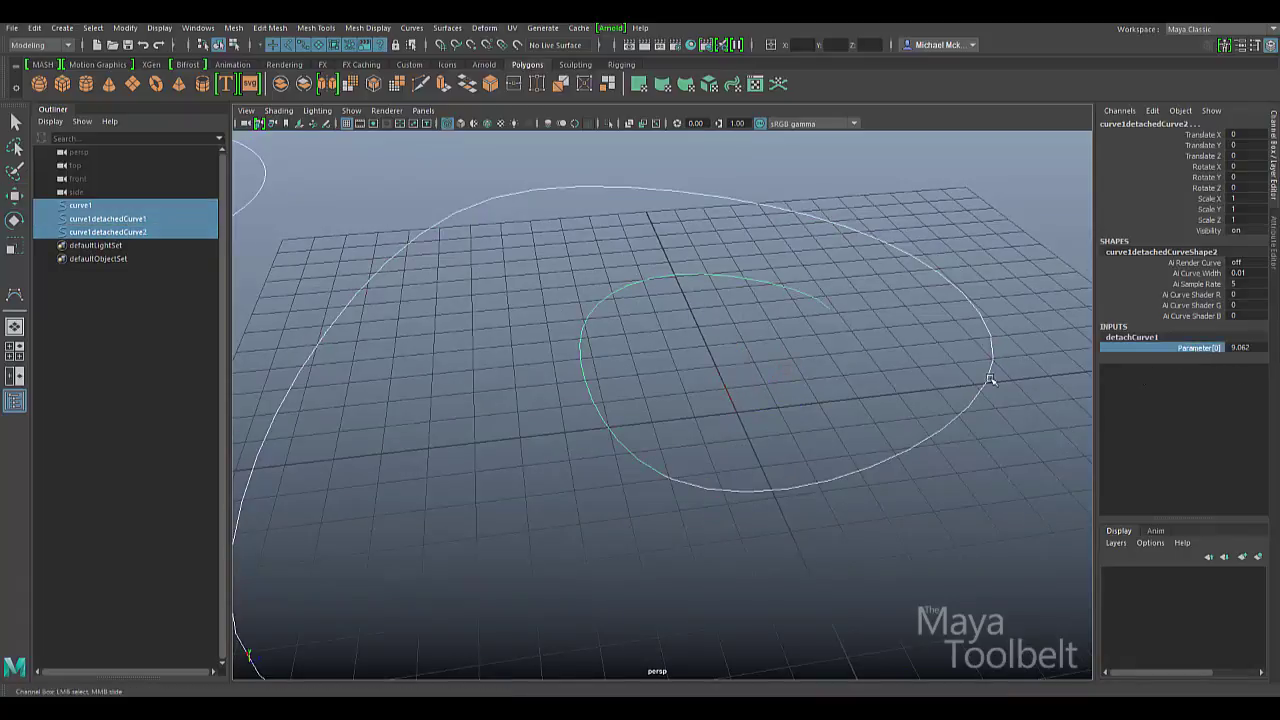
middle_drag(747, 505, 597, 503)
middle_drag(860, 515, 938, 366)
Select the short outer piece and the long inner piece in turn, and examine the split from several angles
alt+right_drag(938, 366, 850, 405)
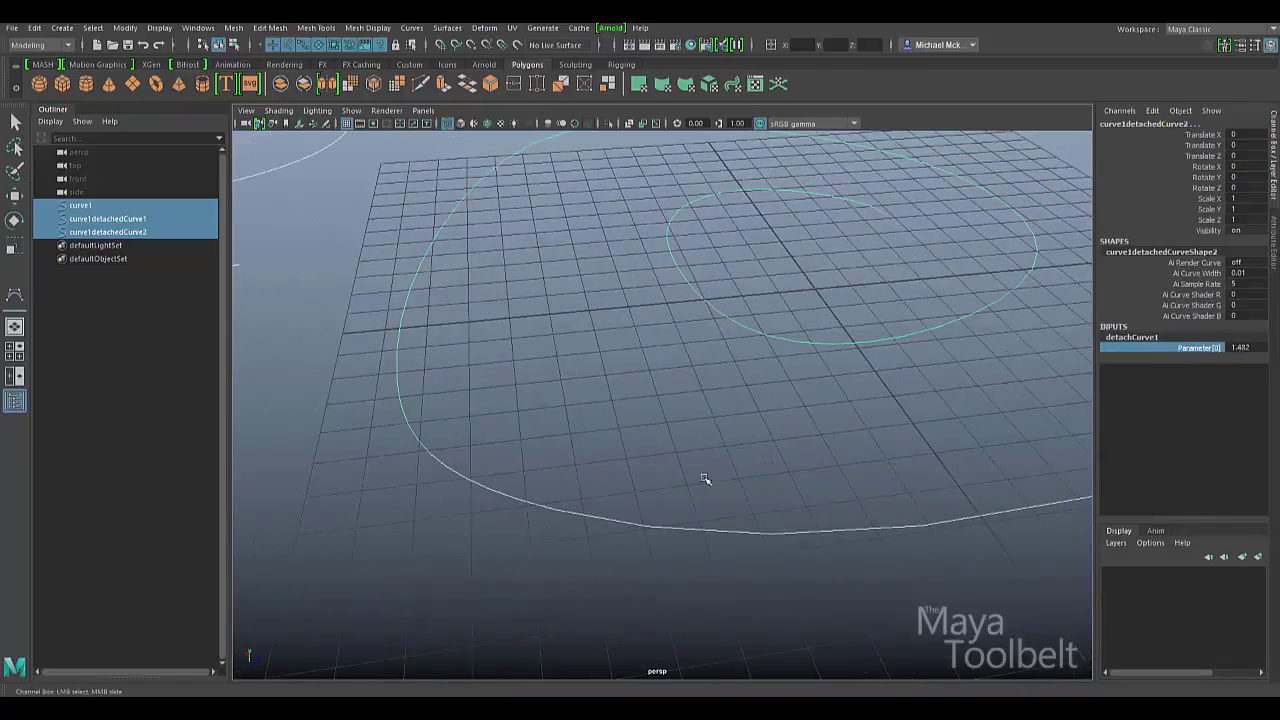
drag(705, 479, 674, 571)
drag(521, 370, 388, 298)
drag(580, 467, 582, 548)
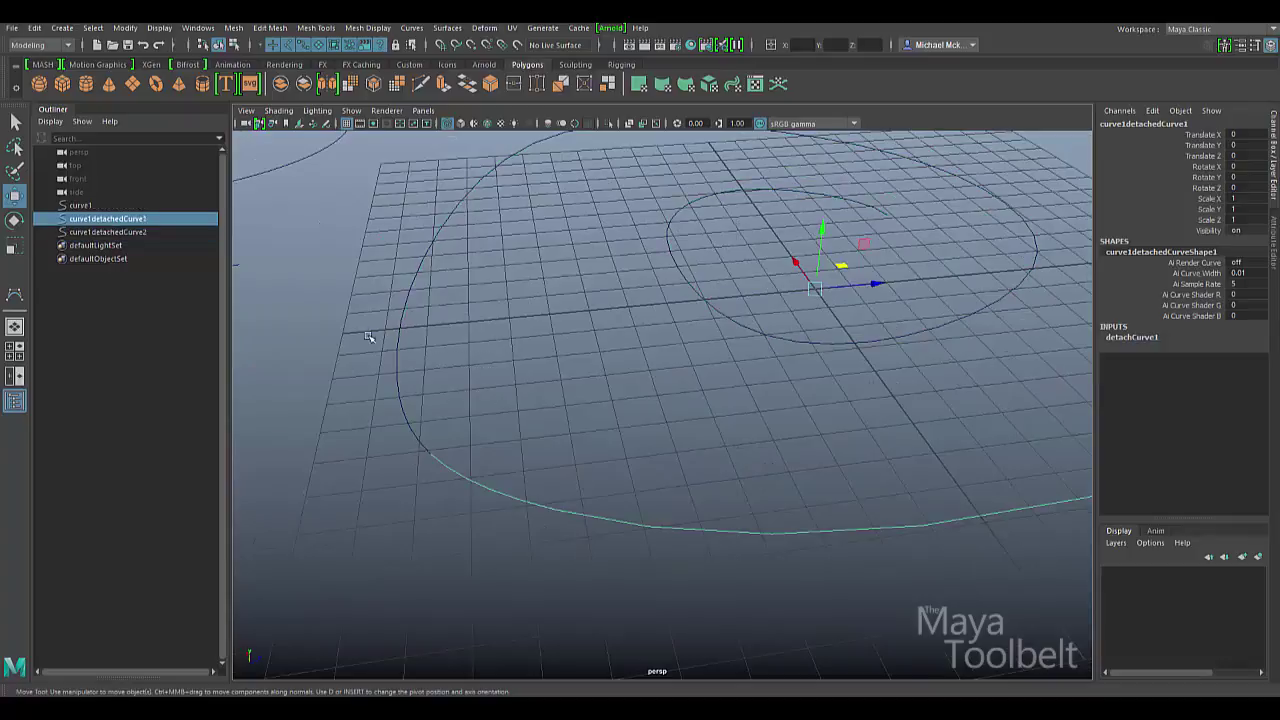
drag(371, 338, 440, 368)
drag(622, 480, 663, 597)
alt+drag(686, 394, 716, 372)
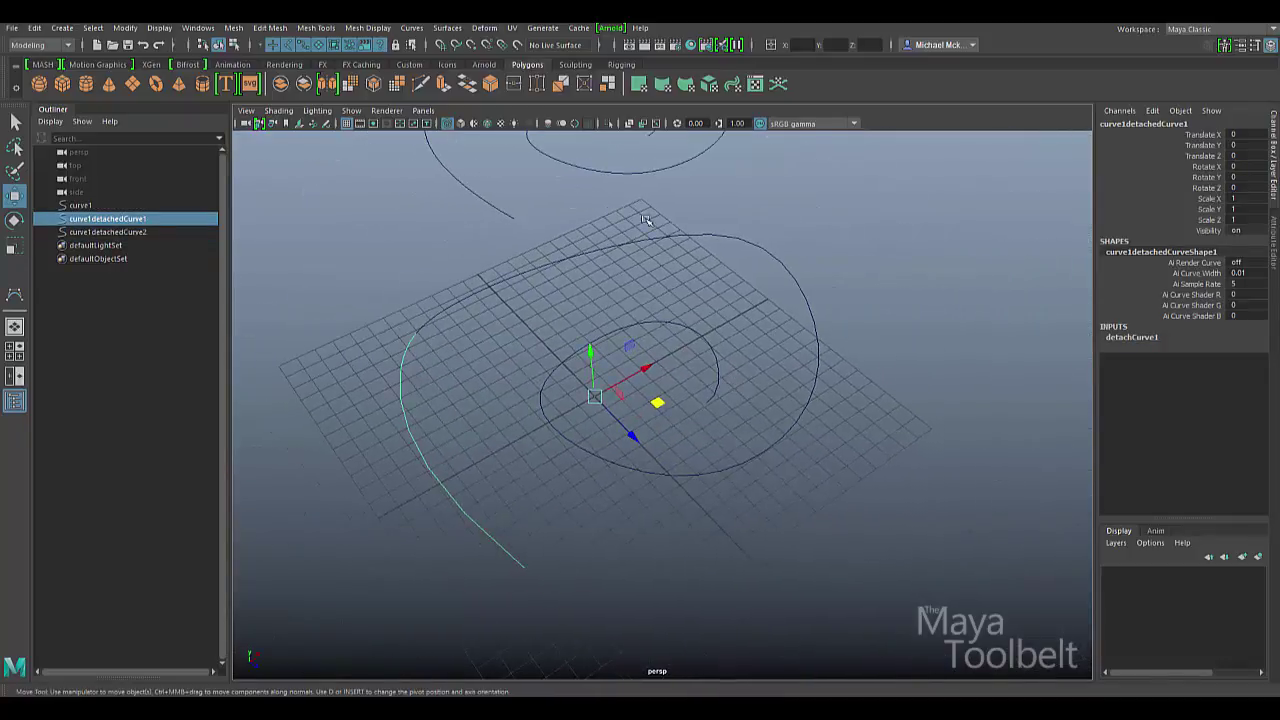
drag(498, 267, 532, 319)
drag(360, 362, 420, 417)
click(428, 328)
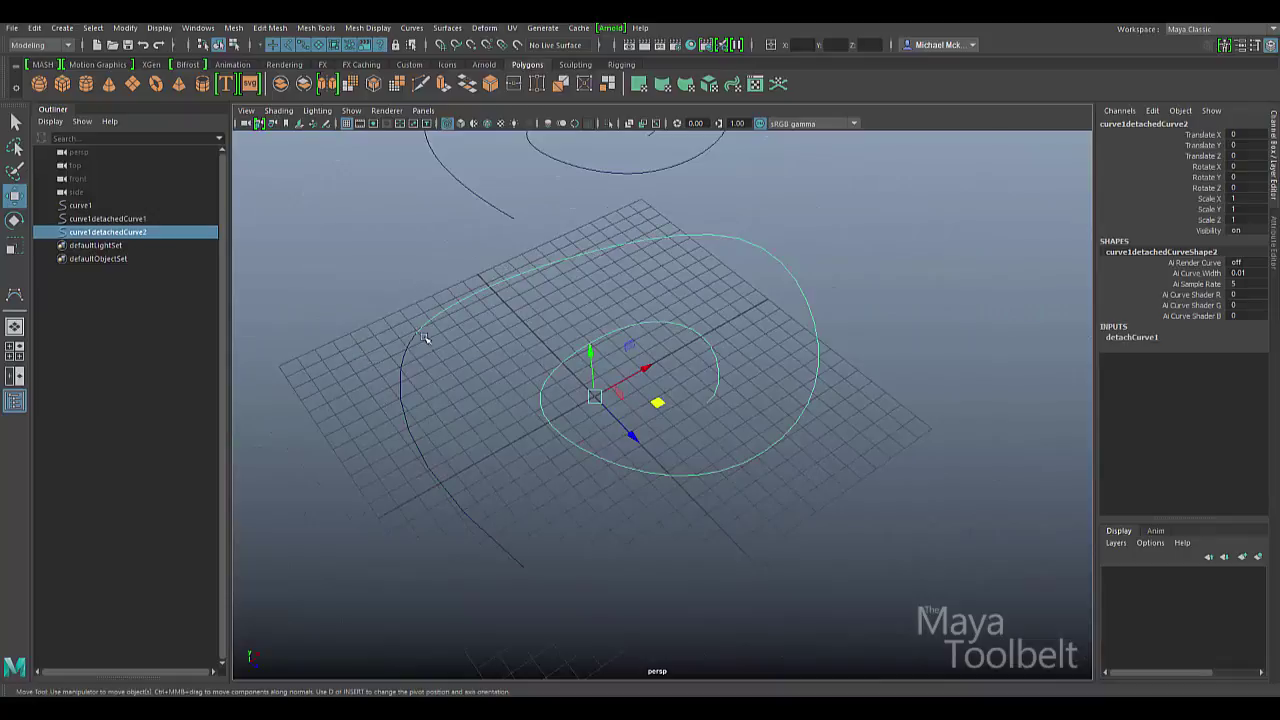
alt+drag(796, 400, 761, 376)
alt+middle_drag(794, 376, 728, 474)
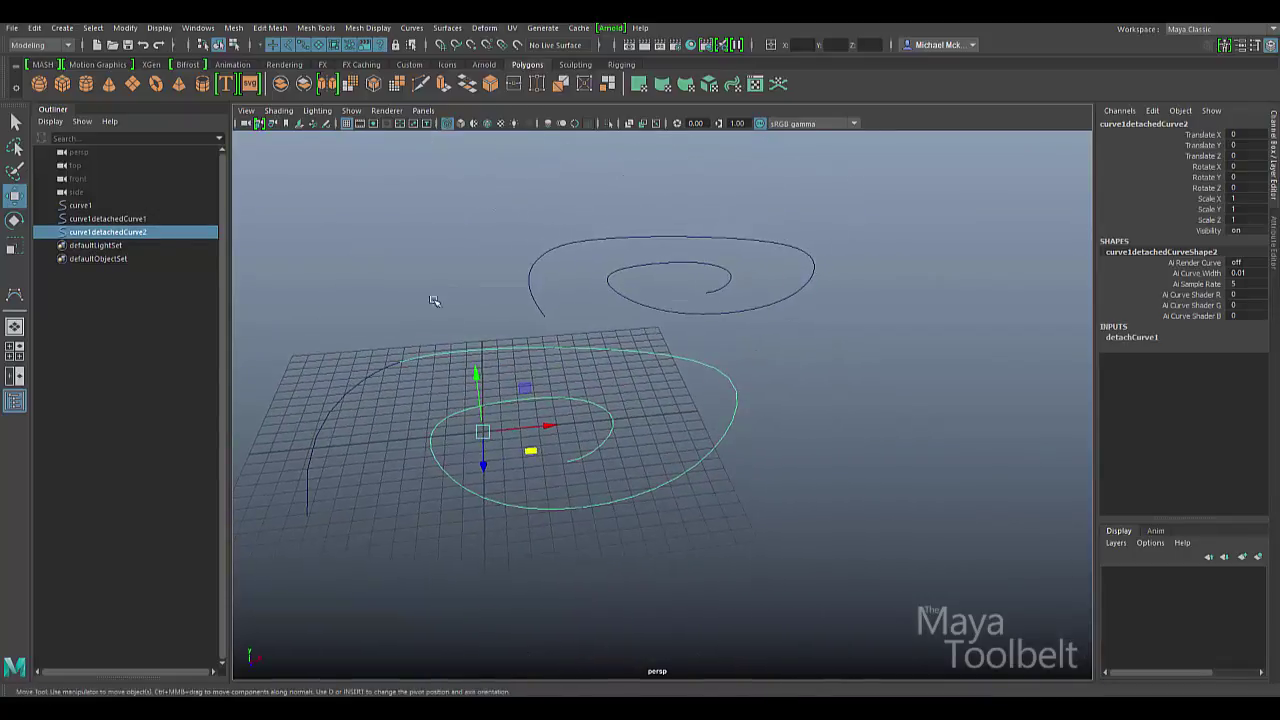
Delete all existing curves and draw a new open, hook-shaped CV curve with nine points on the grid
drag(373, 272, 883, 561)
key(Delete)
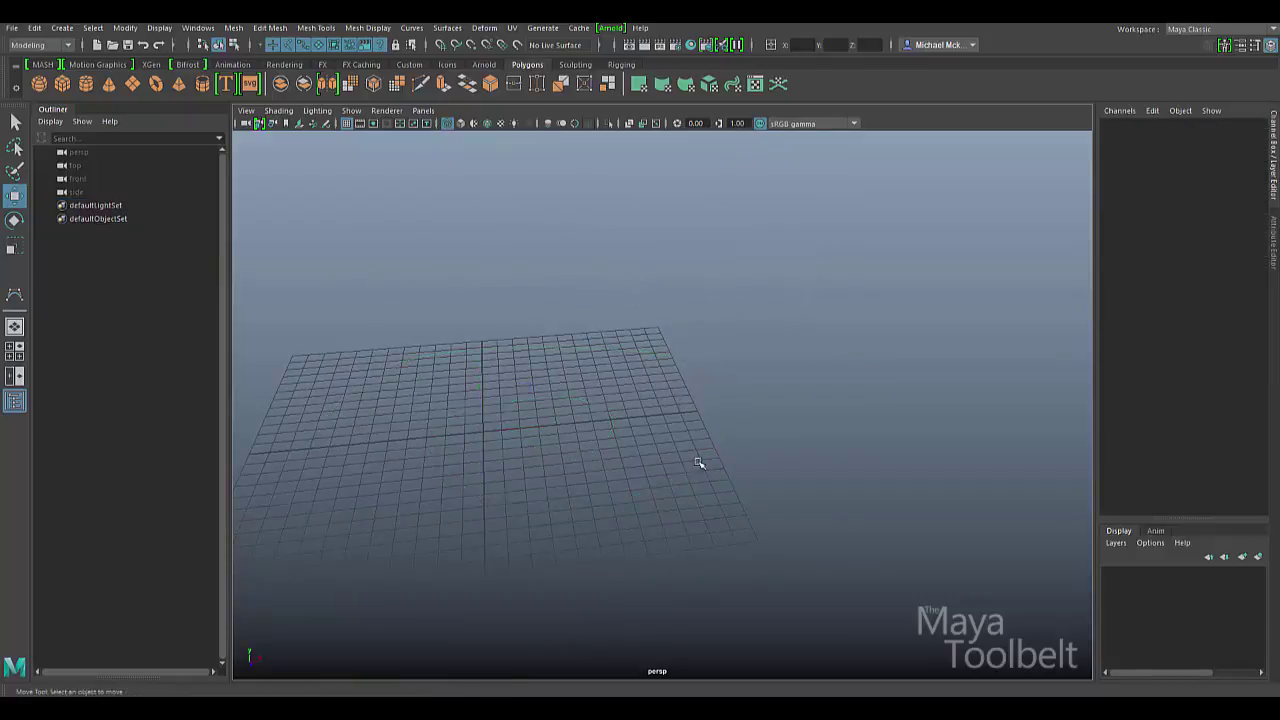
click(62, 28)
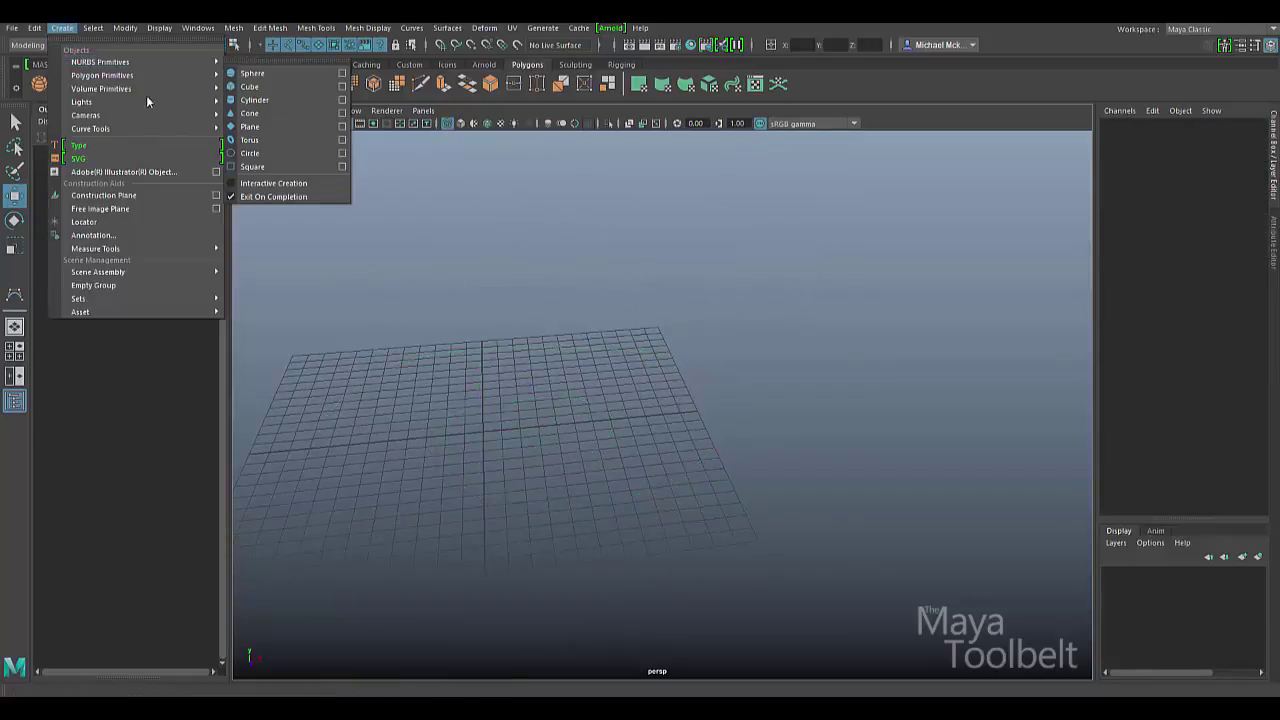
mouse_move(181, 131)
click(270, 141)
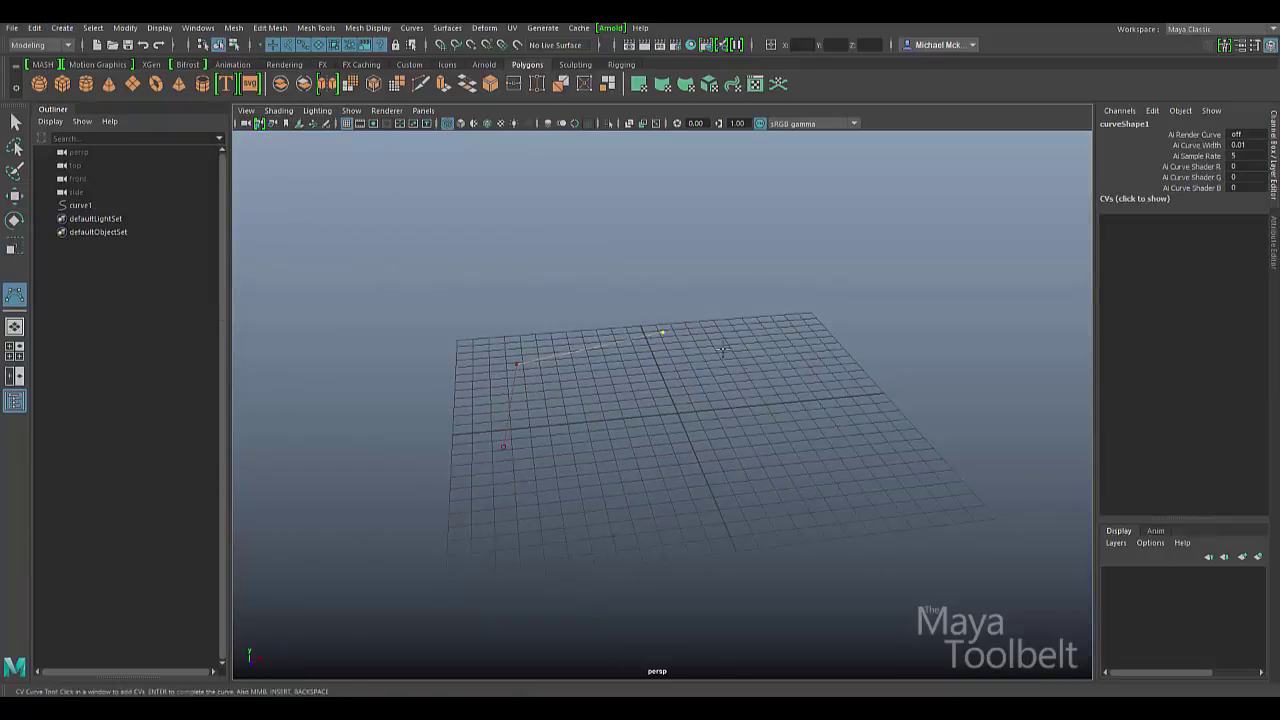
click(712, 545)
click(614, 552)
click(541, 536)
click(533, 470)
click(575, 453)
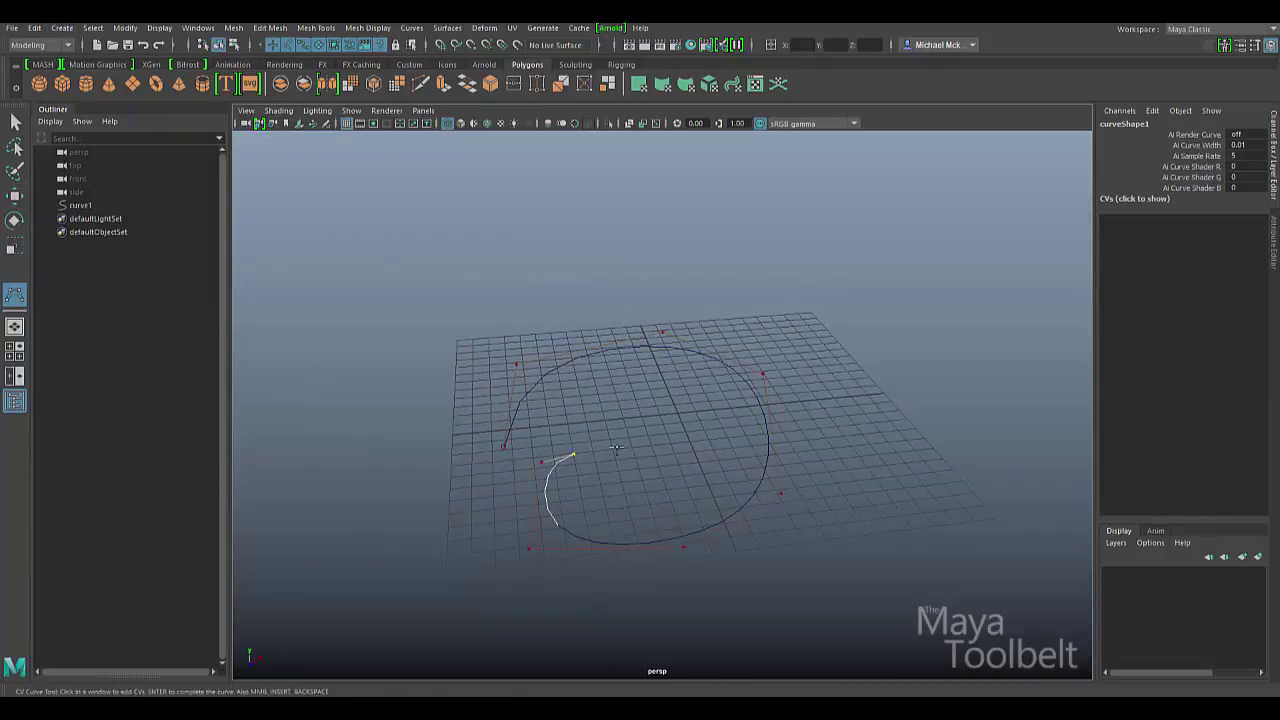
key(Return)
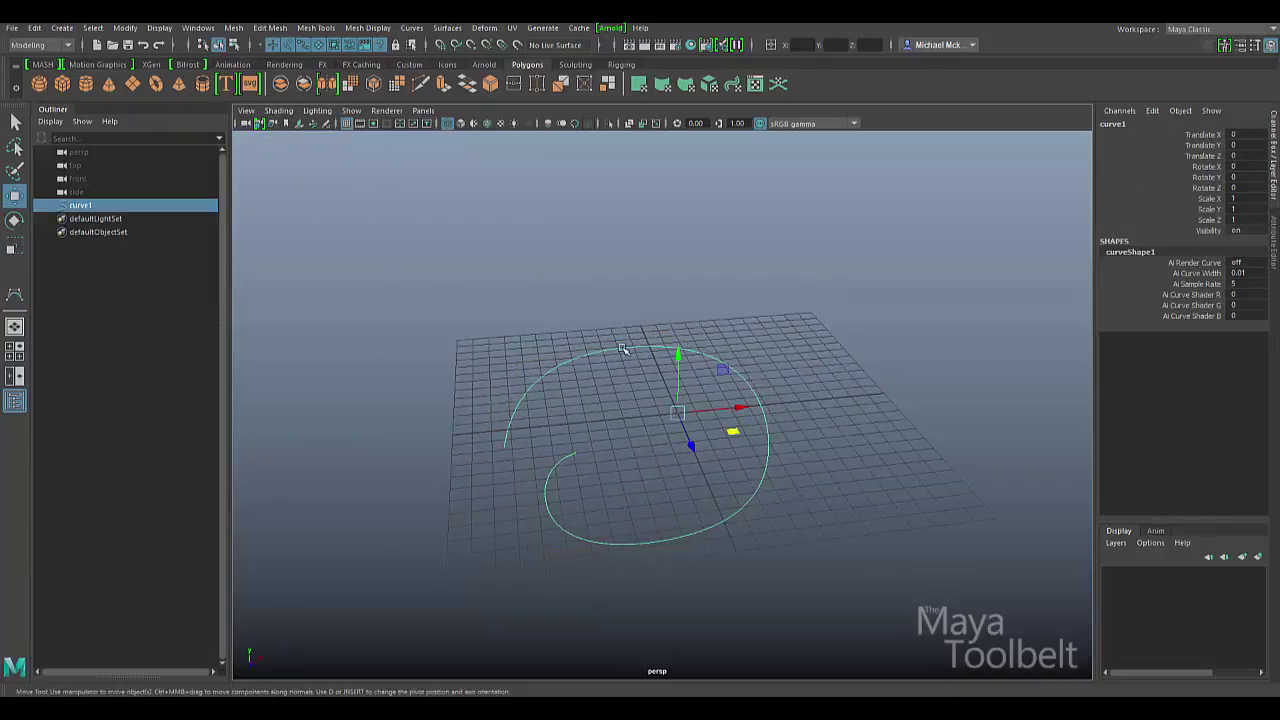
Place a curve point on the new curve's far upper bend and detach the curve there with Keep original off
right_drag(621, 348, 630, 320)
click(721, 358)
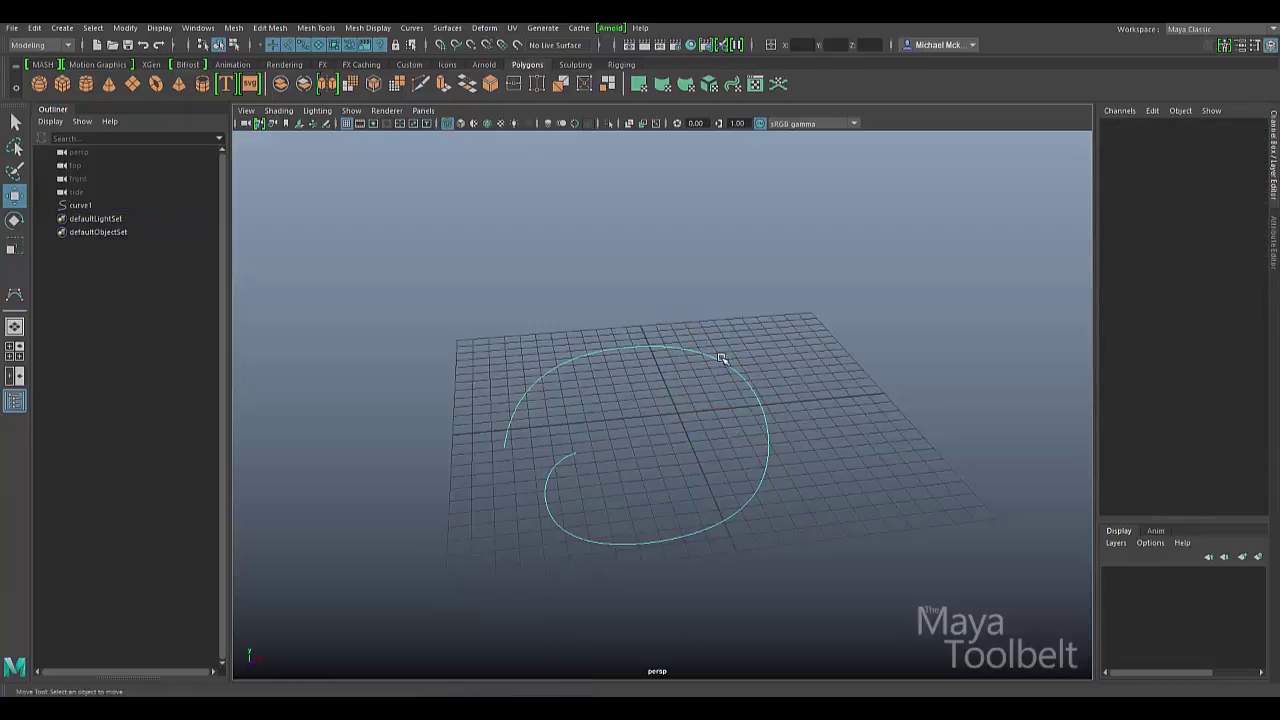
click(719, 359)
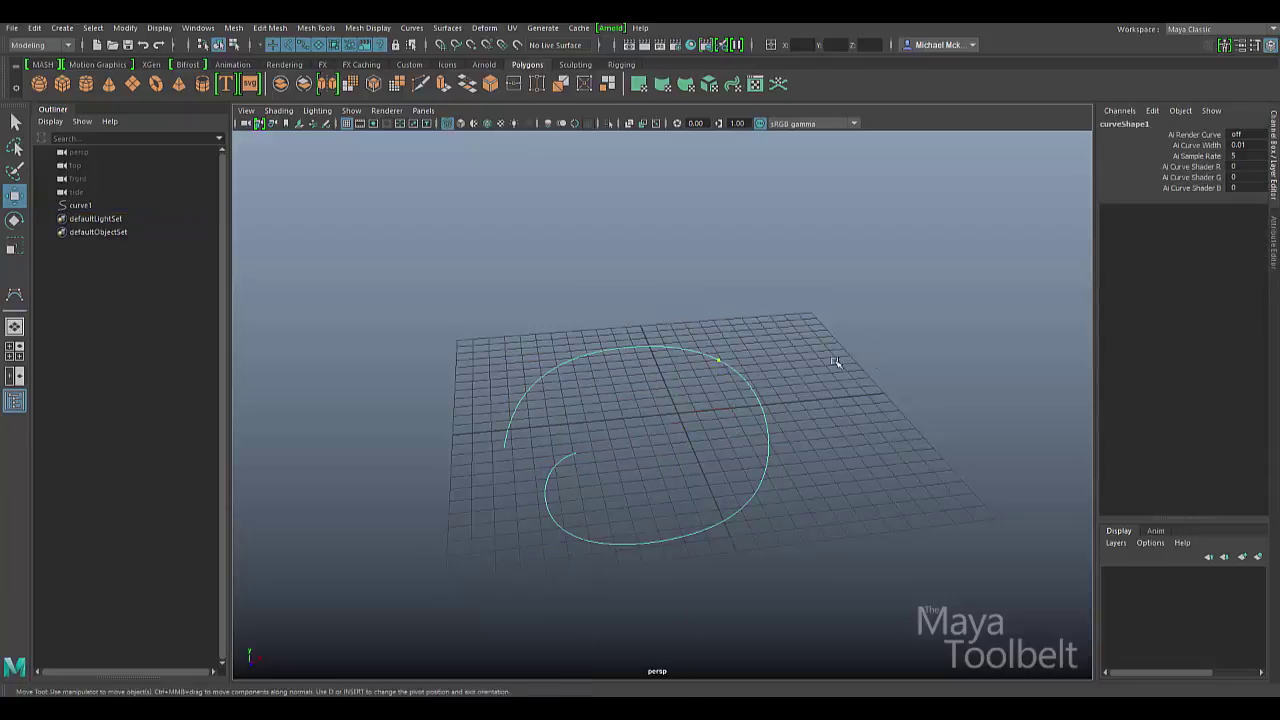
click(418, 31)
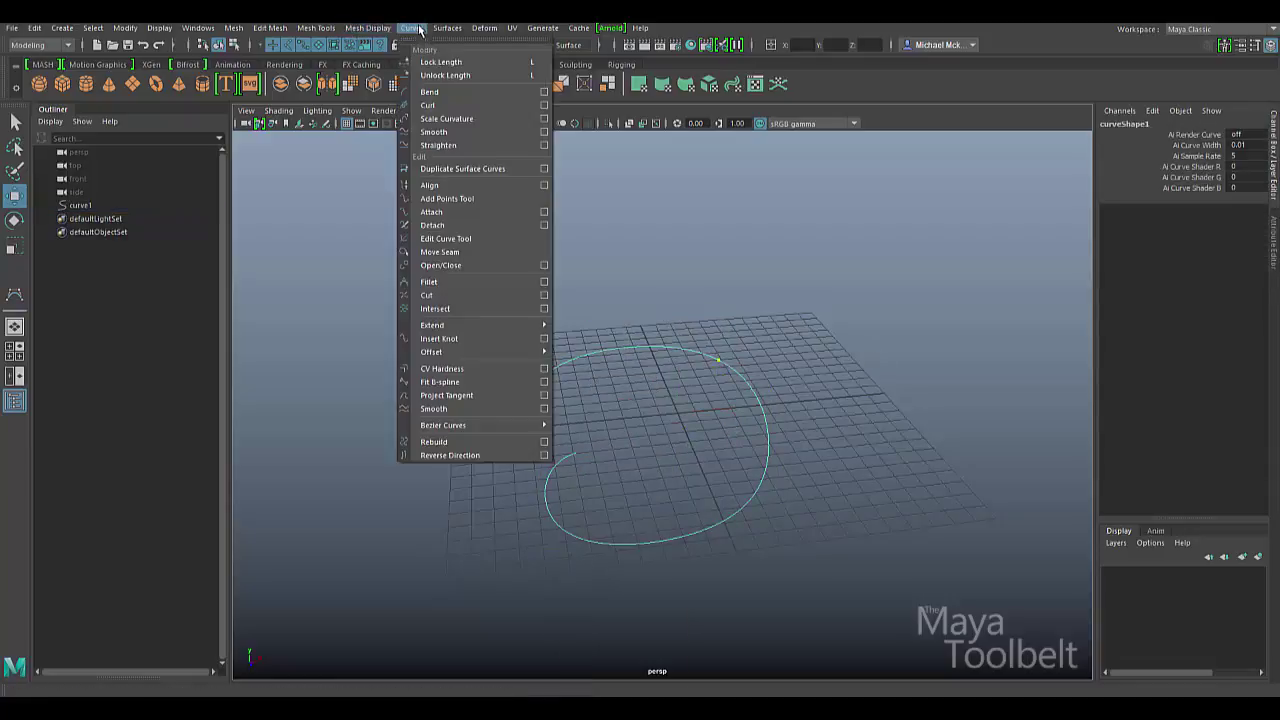
click(544, 226)
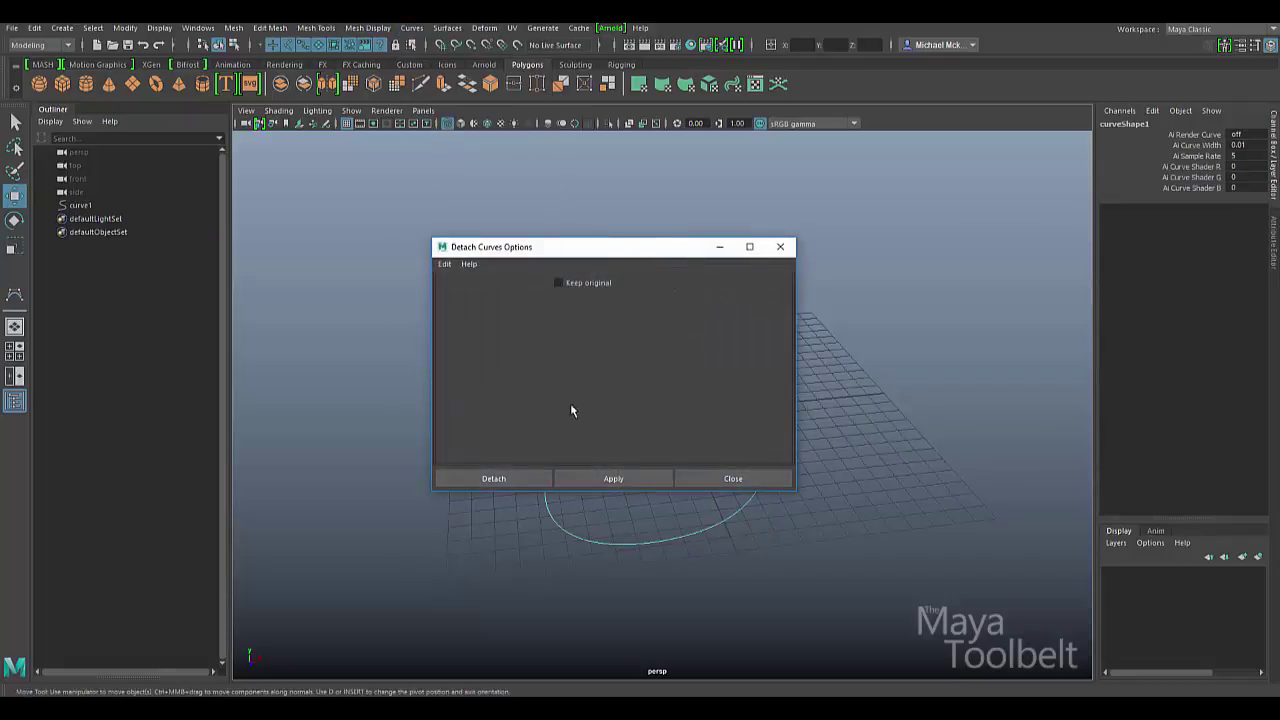
click(494, 478)
click(813, 368)
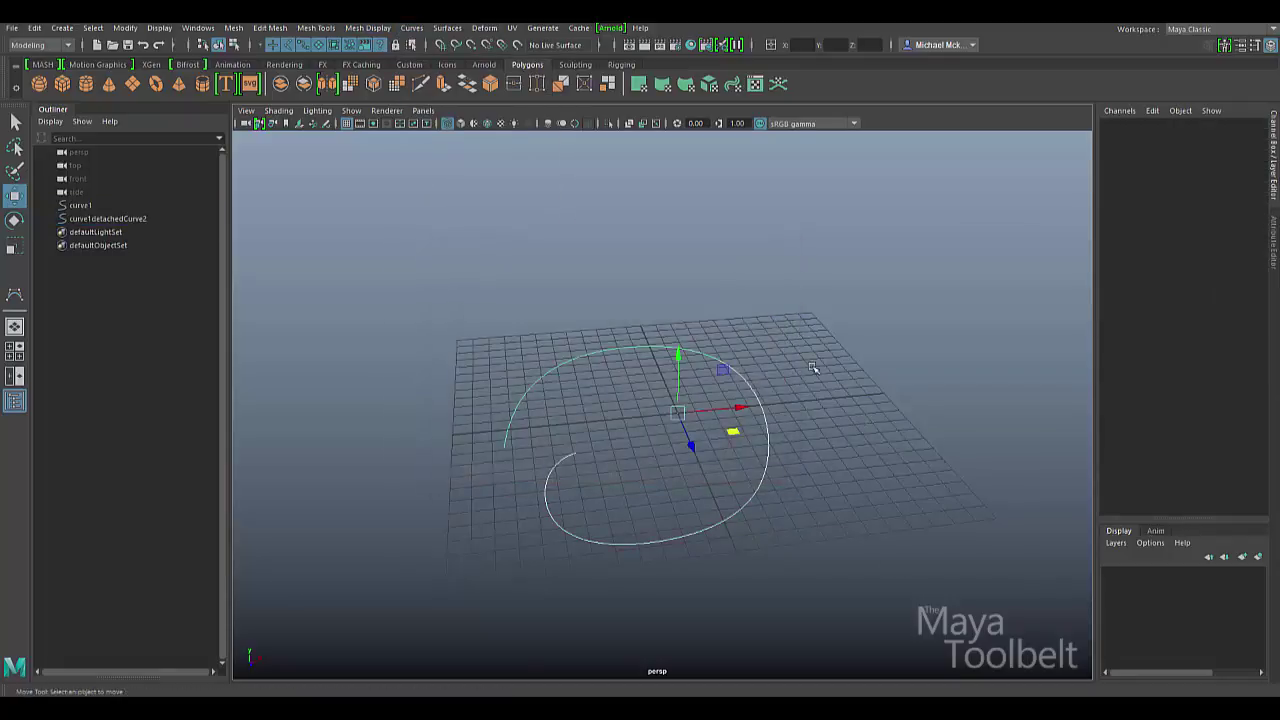
Select the upper arc and the lower loop in turn, checking for detach history inputs and where the pieces separate
click(697, 350)
click(763, 489)
click(582, 357)
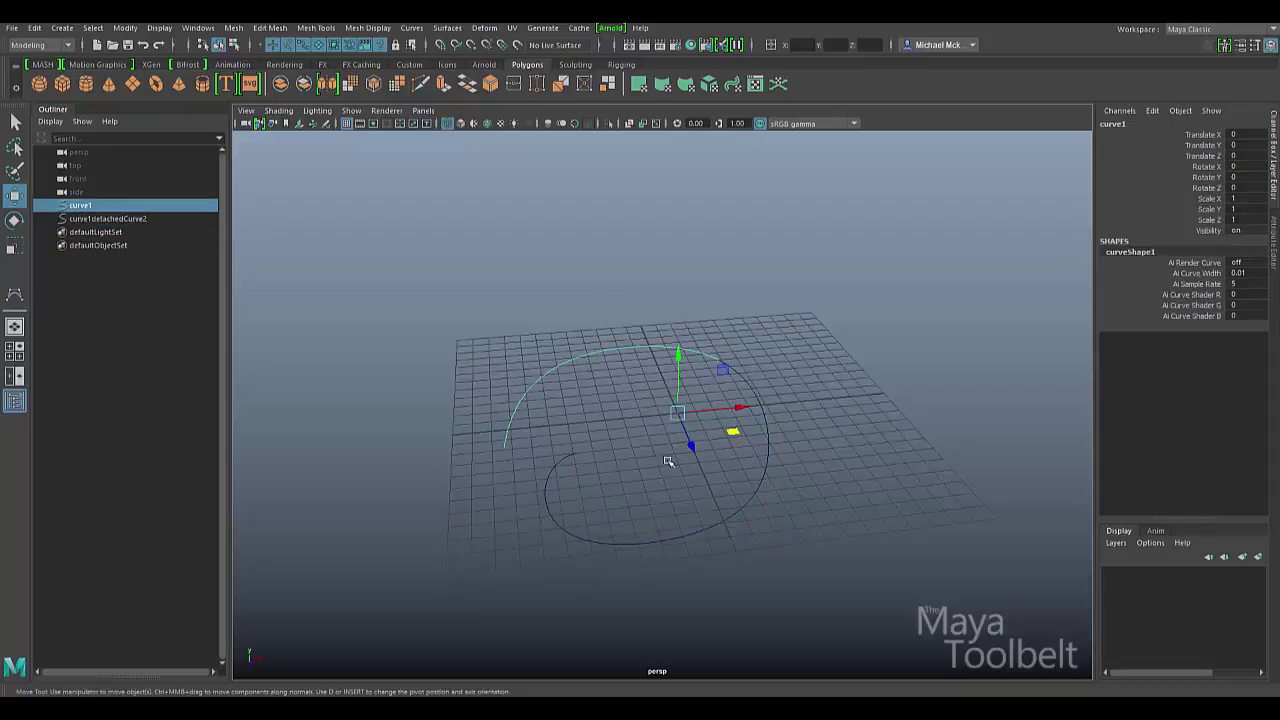
drag(712, 511, 785, 542)
click(934, 406)
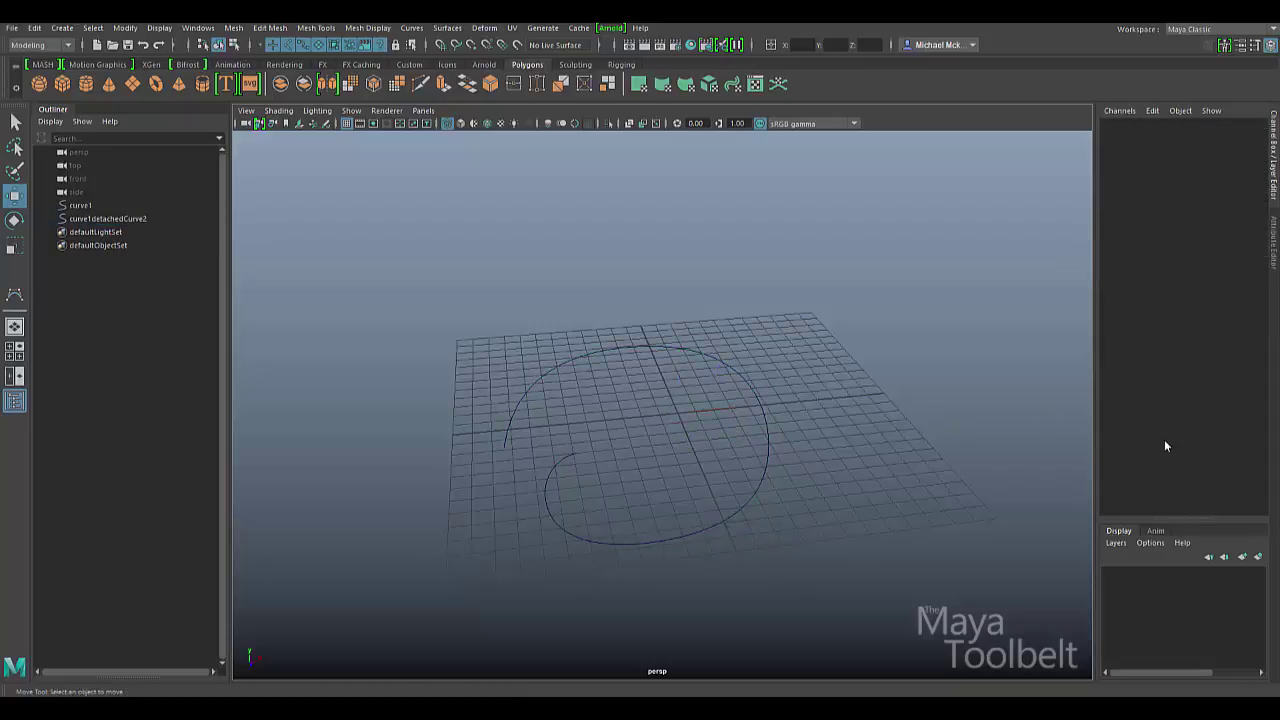
click(629, 391)
alt+drag(645, 385, 786, 397)
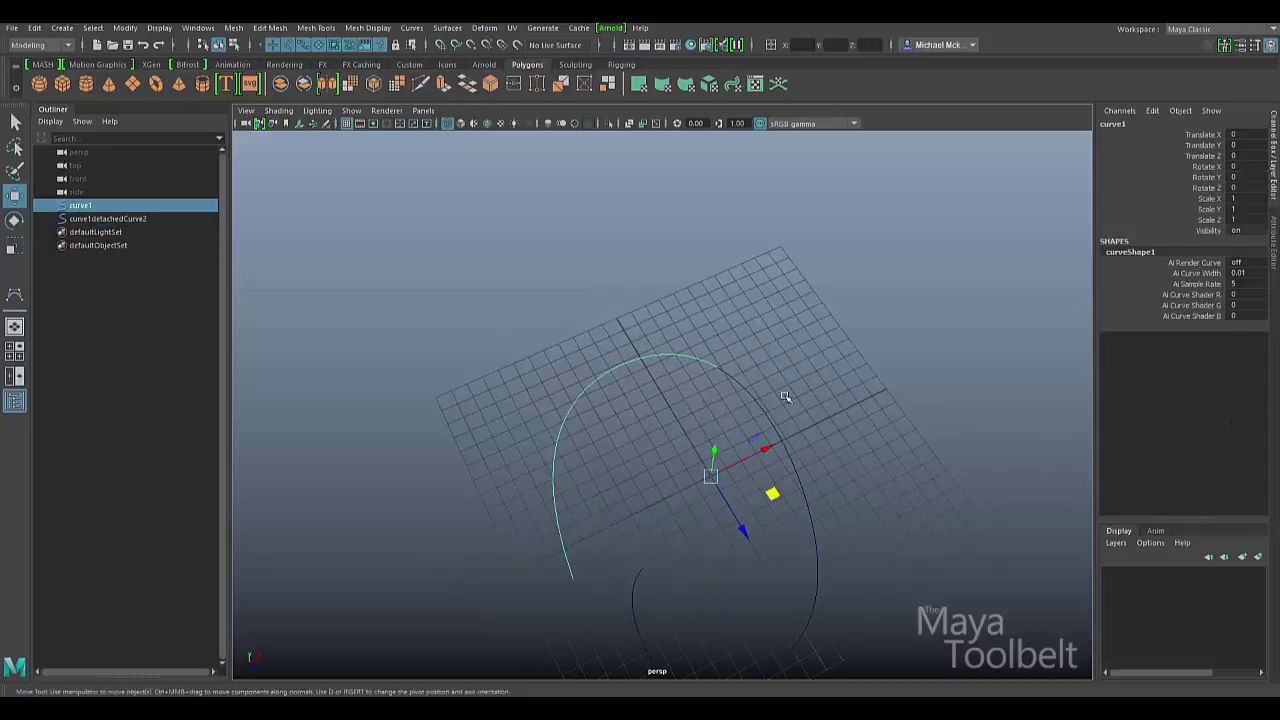
alt+drag(669, 384, 735, 400)
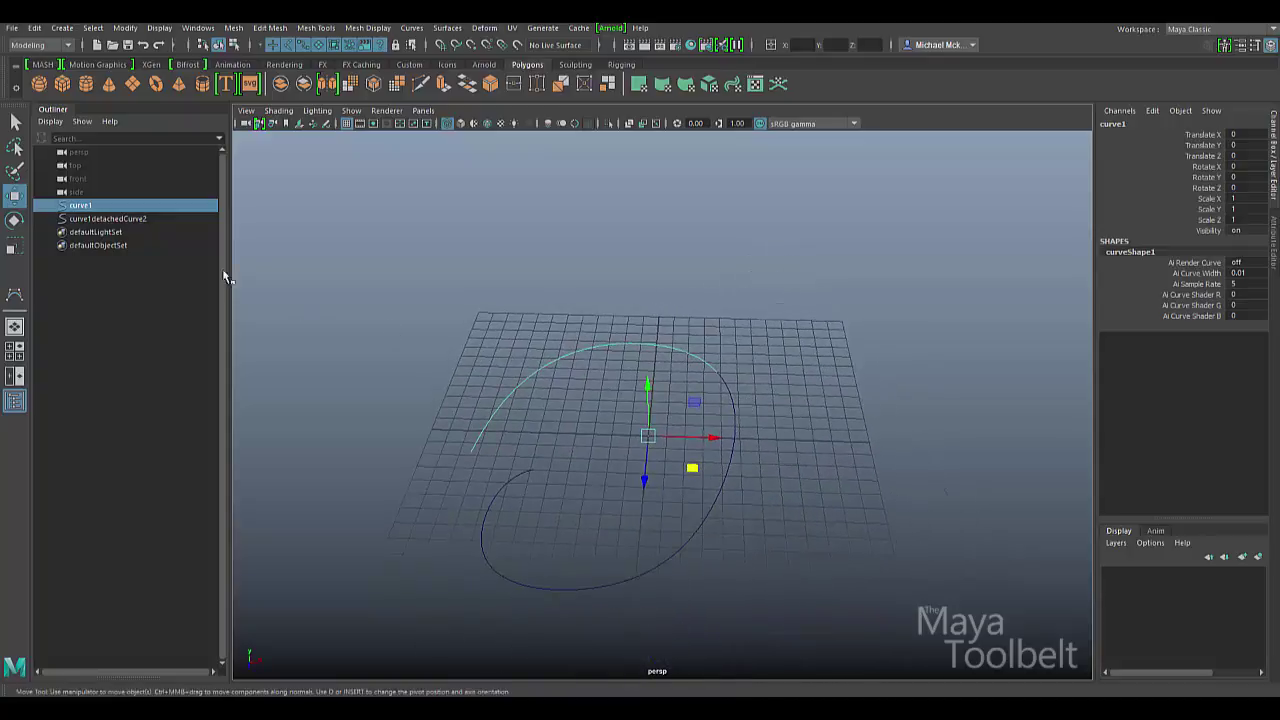
Select curve1detachedCurve2 and curve1 alternately to identify which piece of the split each one represents
click(145, 220)
click(144, 207)
click(149, 222)
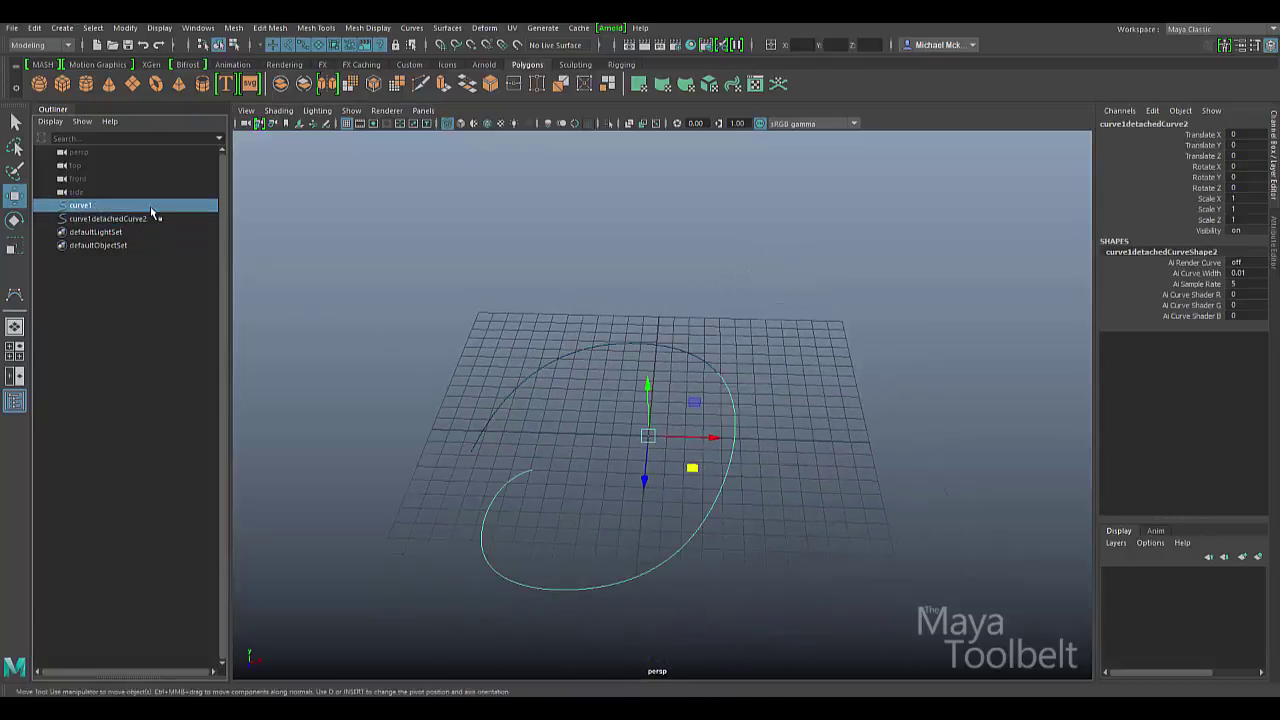
click(155, 207)
click(150, 219)
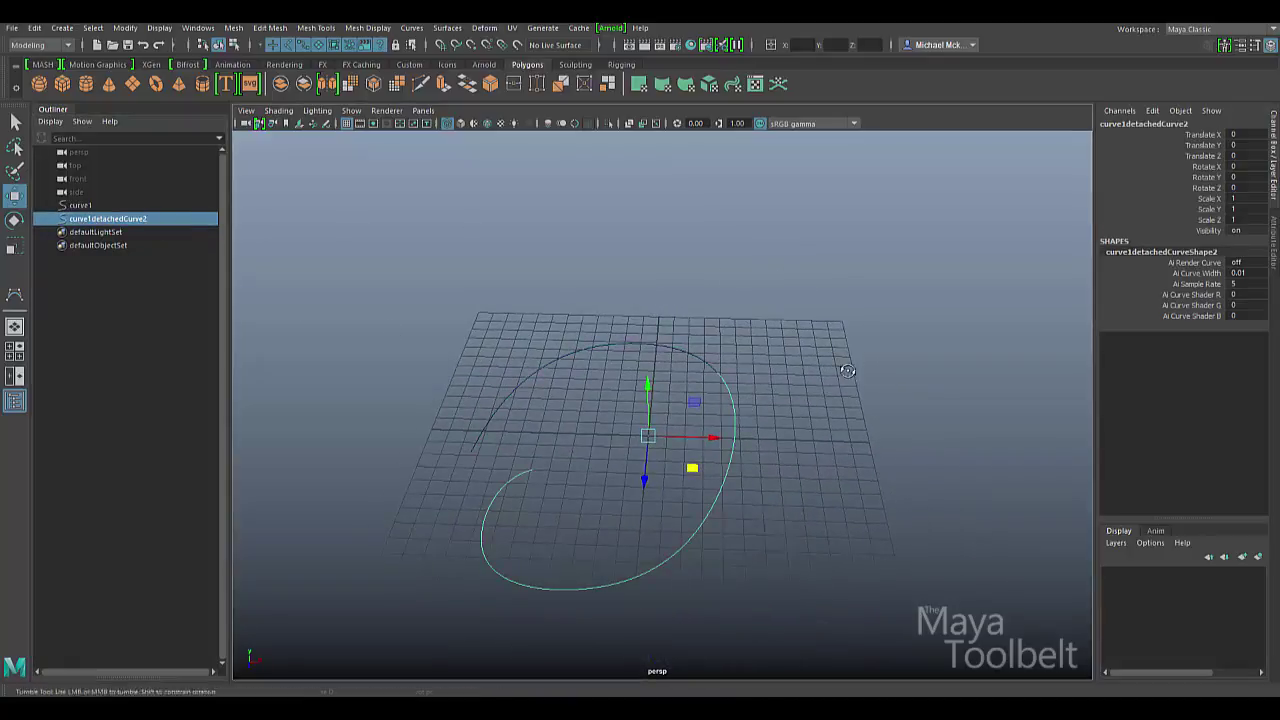
Examine the two detached pieces from several angles, selecting the upper arc and then the lower loop
alt+drag(835, 357, 858, 395)
alt+right_drag(858, 395, 900, 400)
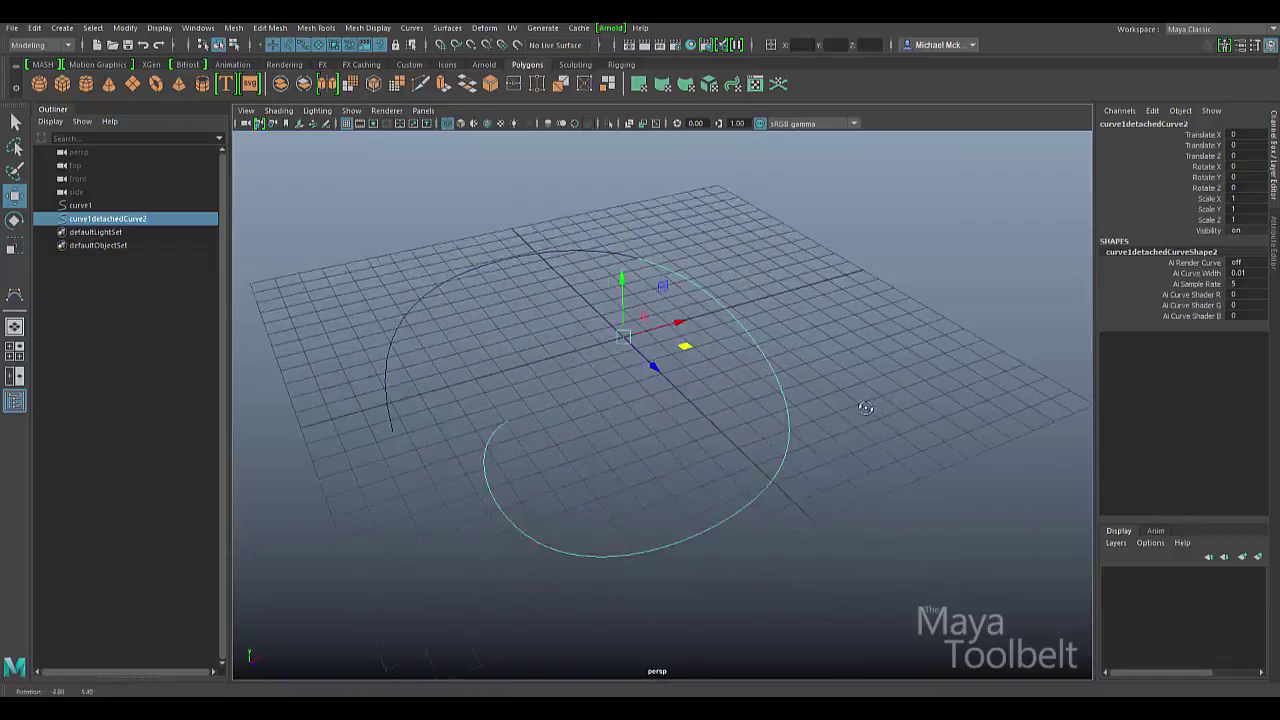
alt+drag(765, 326, 795, 341)
drag(606, 206, 593, 325)
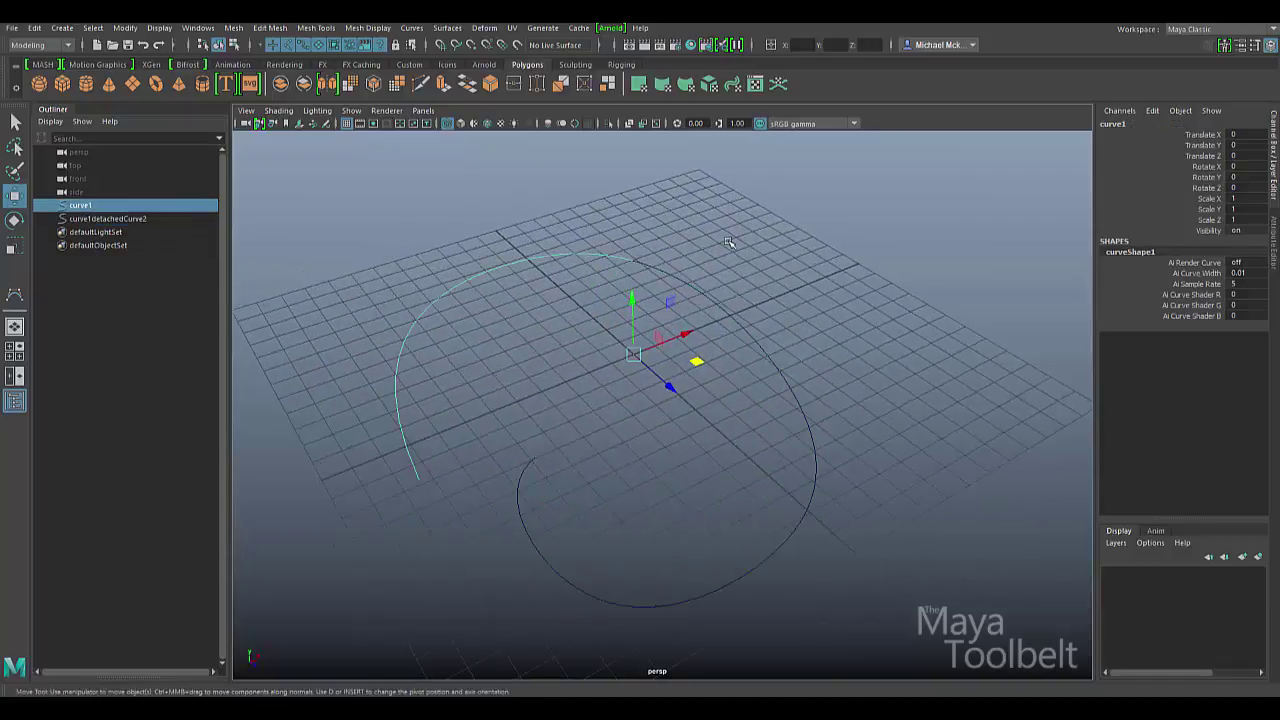
drag(728, 242, 701, 419)
drag(510, 215, 506, 360)
drag(943, 306, 760, 548)
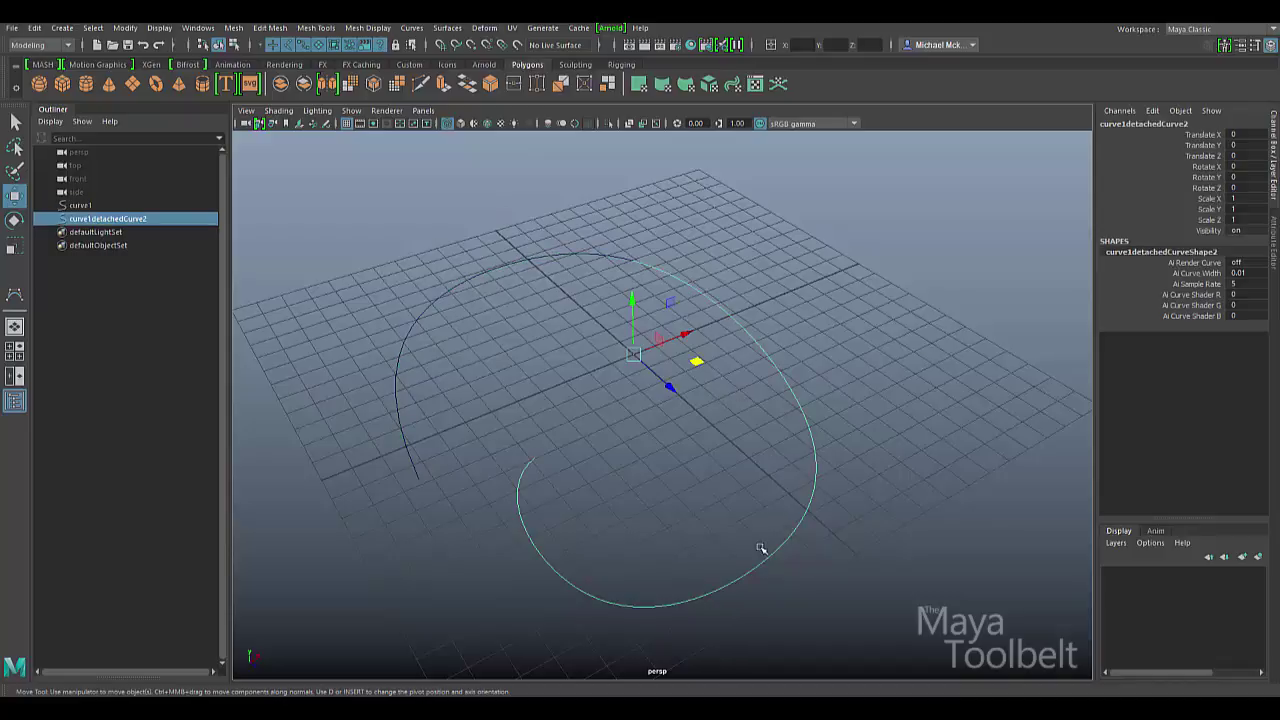
alt+drag(826, 508, 764, 512)
alt+drag(844, 415, 804, 450)
alt+right_drag(804, 450, 703, 413)
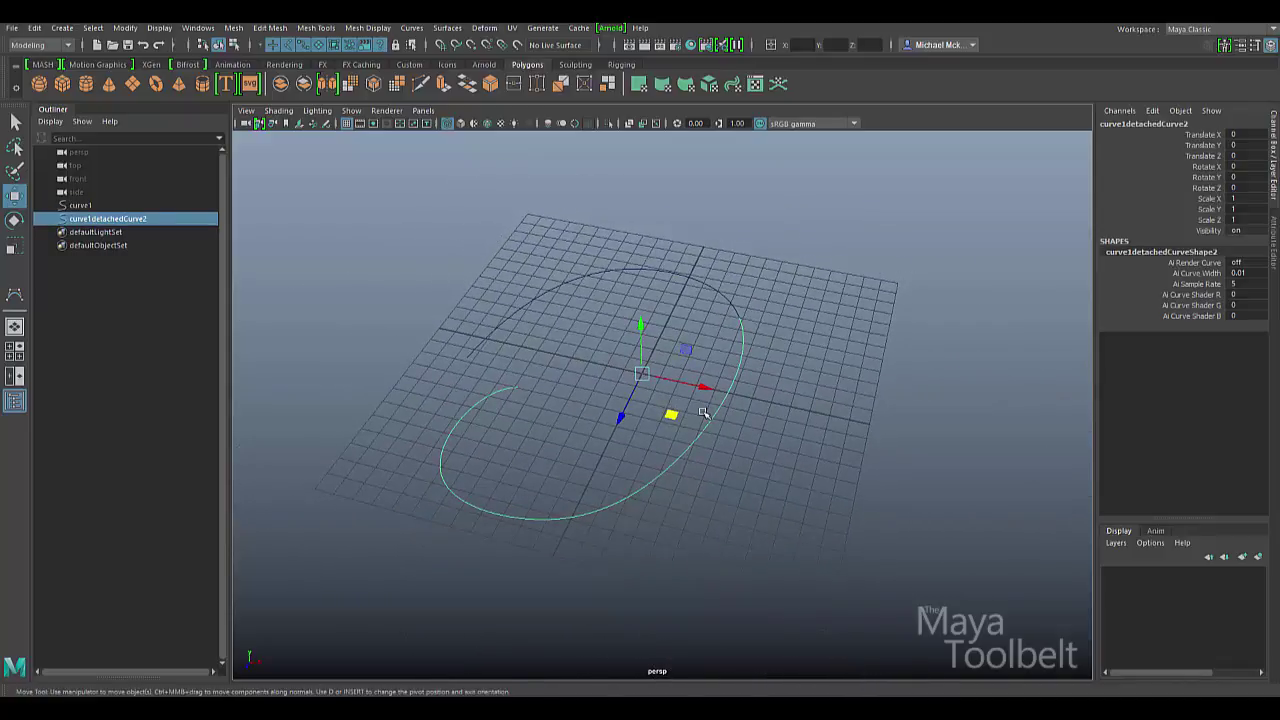